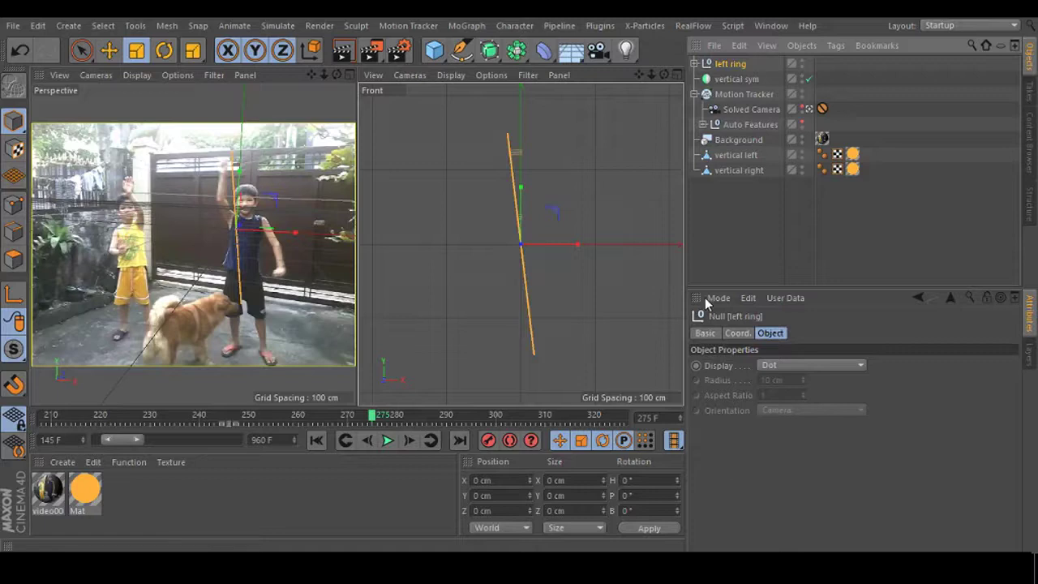
# - Duplicate the 'left ring' null with Ctrl+C/Ctrl+V and rename the copy 'right ring'
pyautogui.click(769, 205)
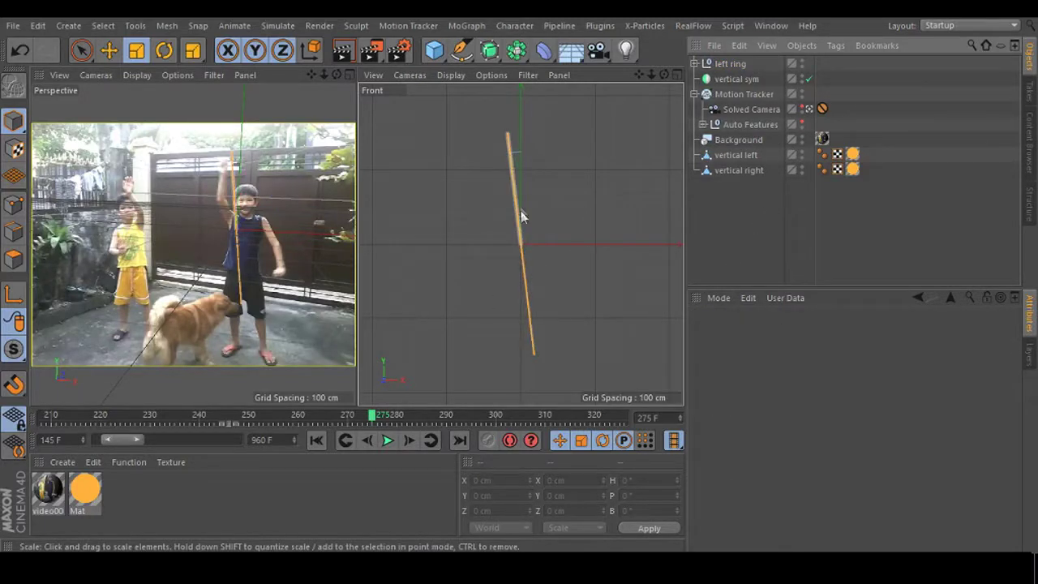
pyautogui.click(728, 63)
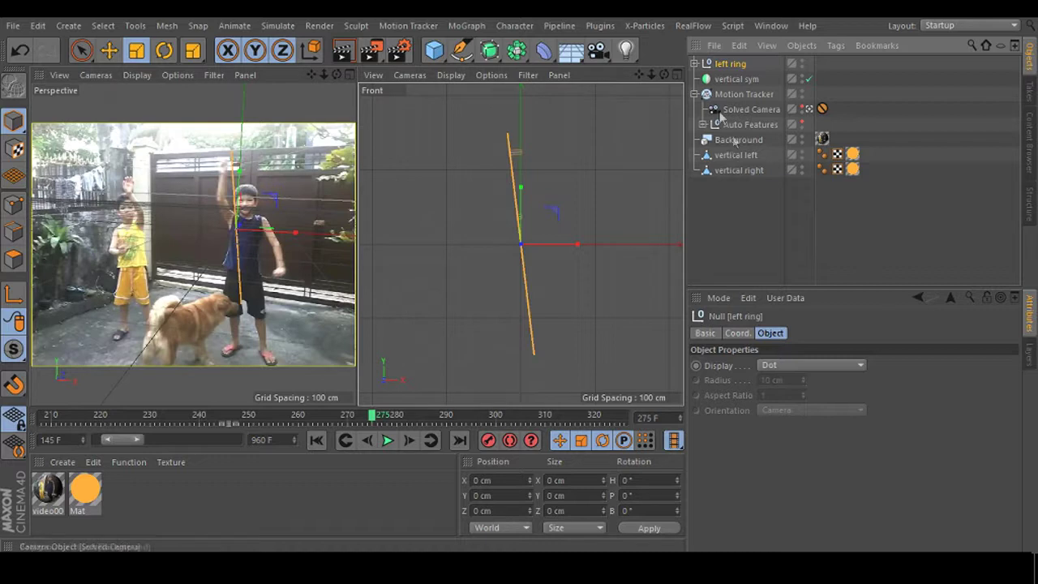
pyautogui.hotkey('ctrl', 'c')
pyautogui.hotkey('ctrl', 'v')
pyautogui.doubleClick(726, 65)
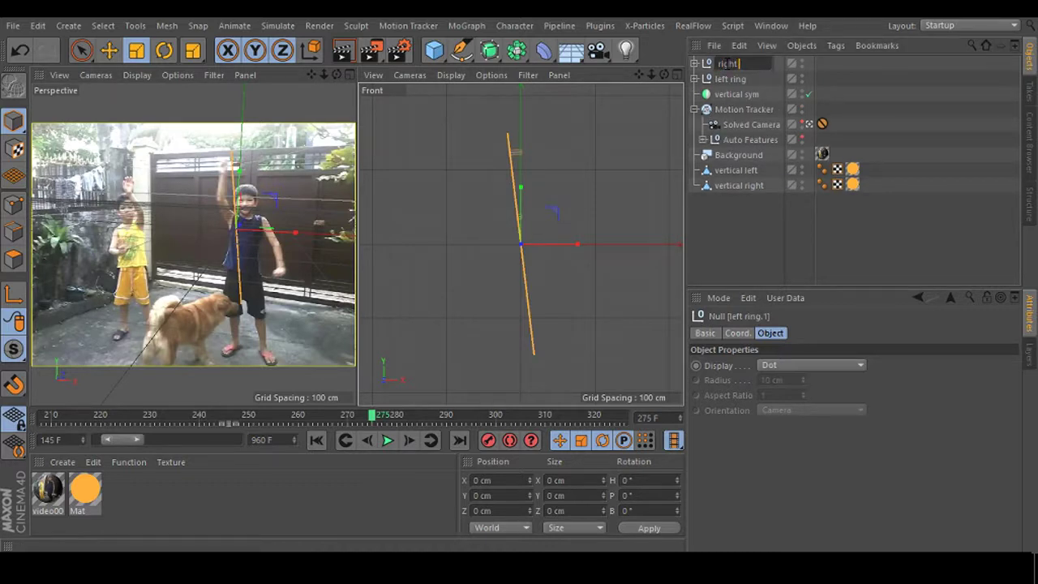
pyautogui.write('ring')
pyautogui.press('Return')
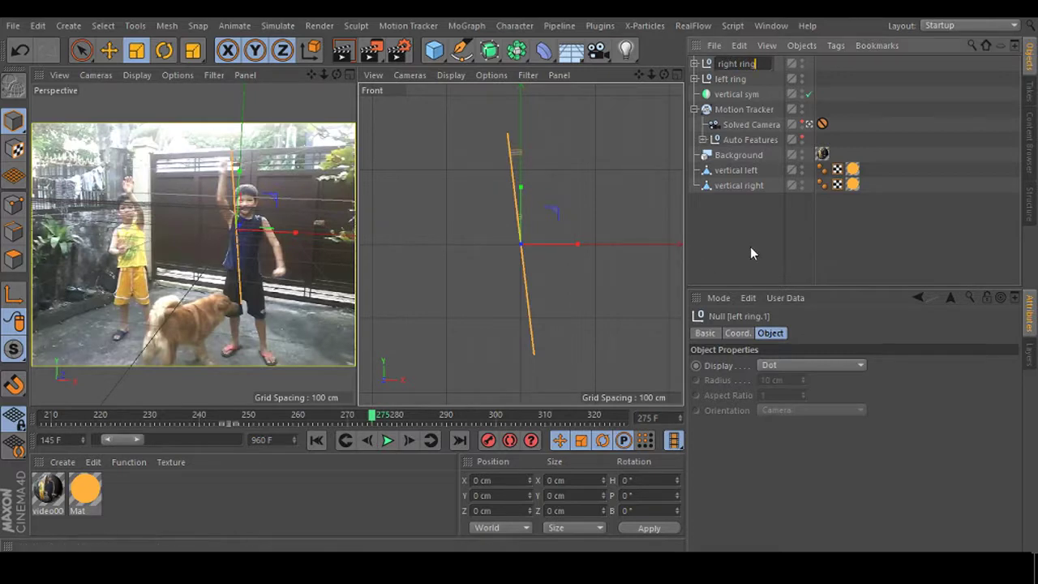
# - Rotate the right ring to bank 180° and heading 0°, then scrub the timeline to check
pyautogui.click(164, 50)
pyautogui.moveTo(498, 243); pyautogui.dragTo(681, 241)
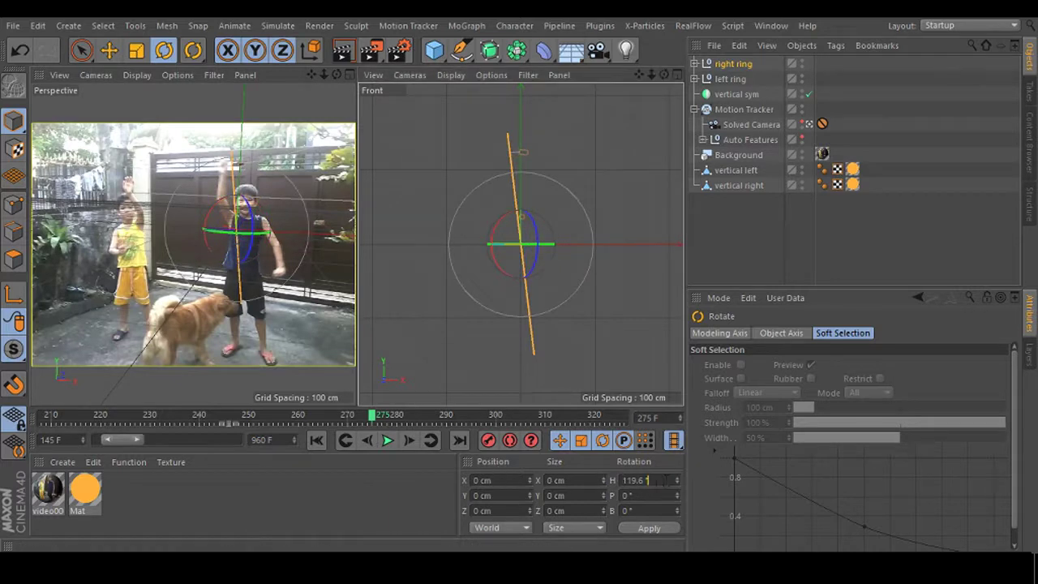
pyautogui.write('180')
pyautogui.click(643, 528)
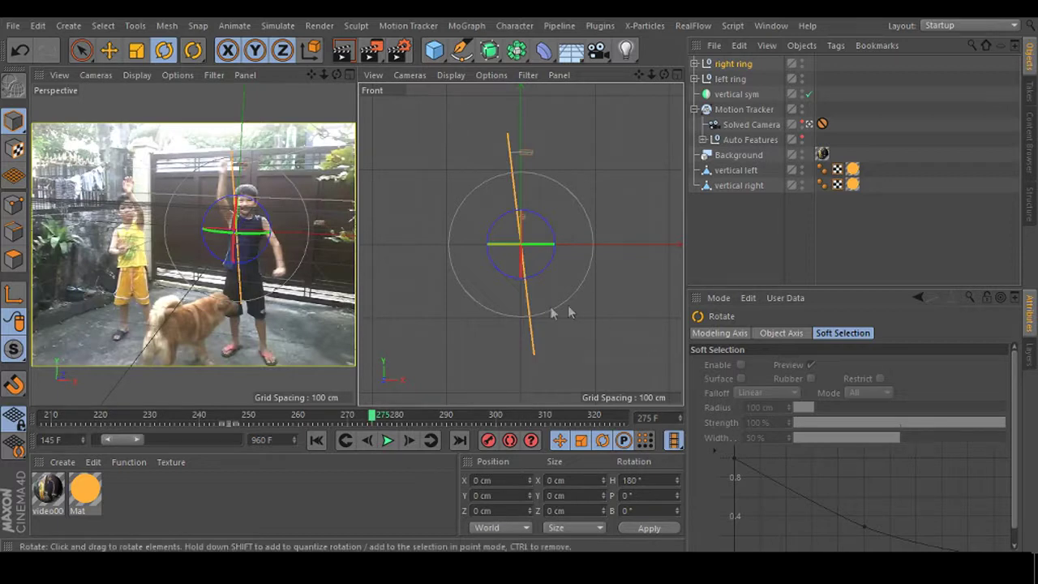
pyautogui.moveTo(496, 271)
pyautogui.mouseDown()
pyautogui.moveTo(524, 280)
pyautogui.moveTo(633, 161)
pyautogui.mouseUp()
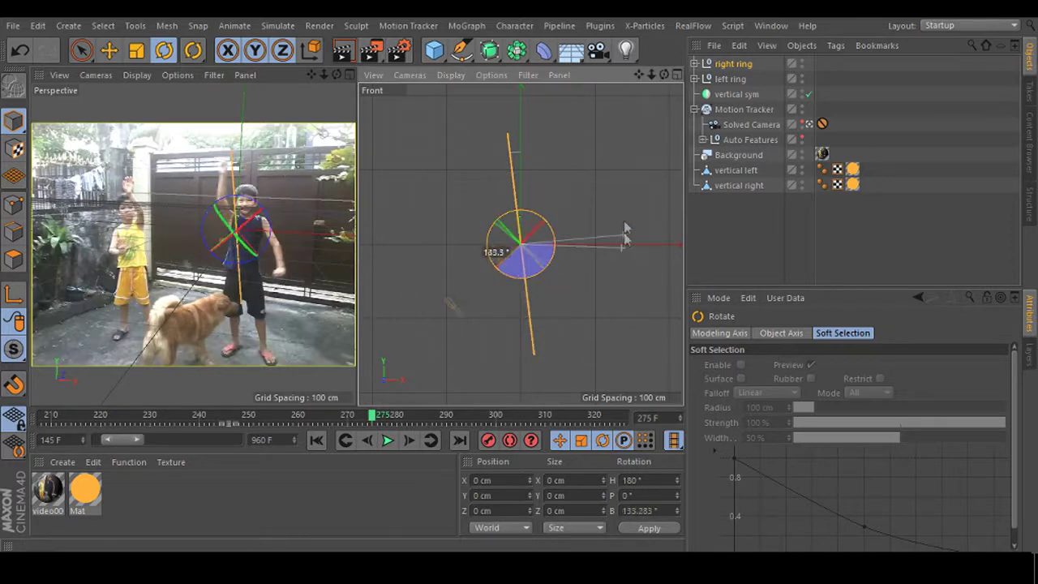
pyautogui.doubleClick(662, 510)
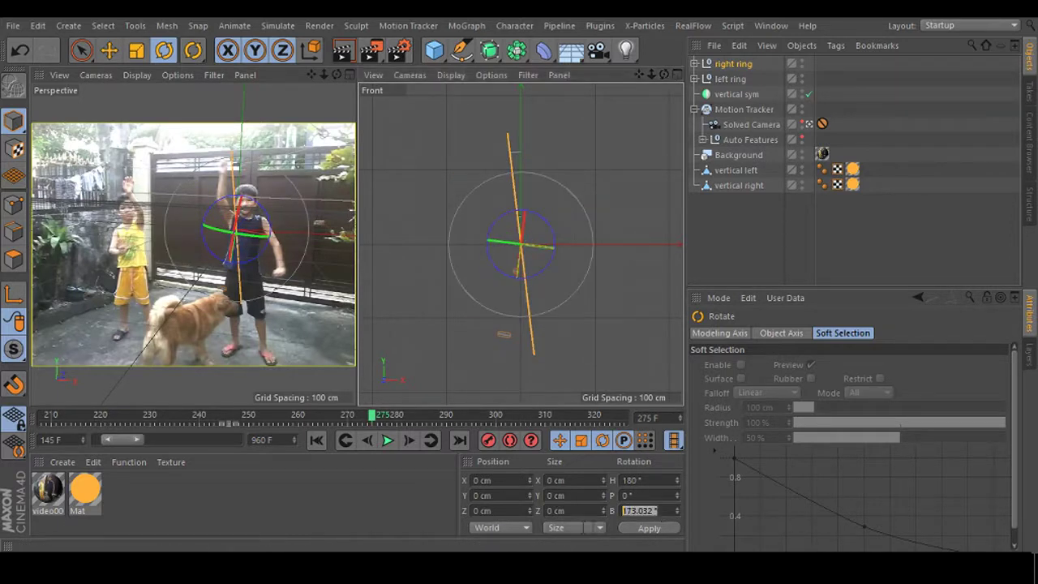
pyautogui.write('180')
pyautogui.click(635, 528)
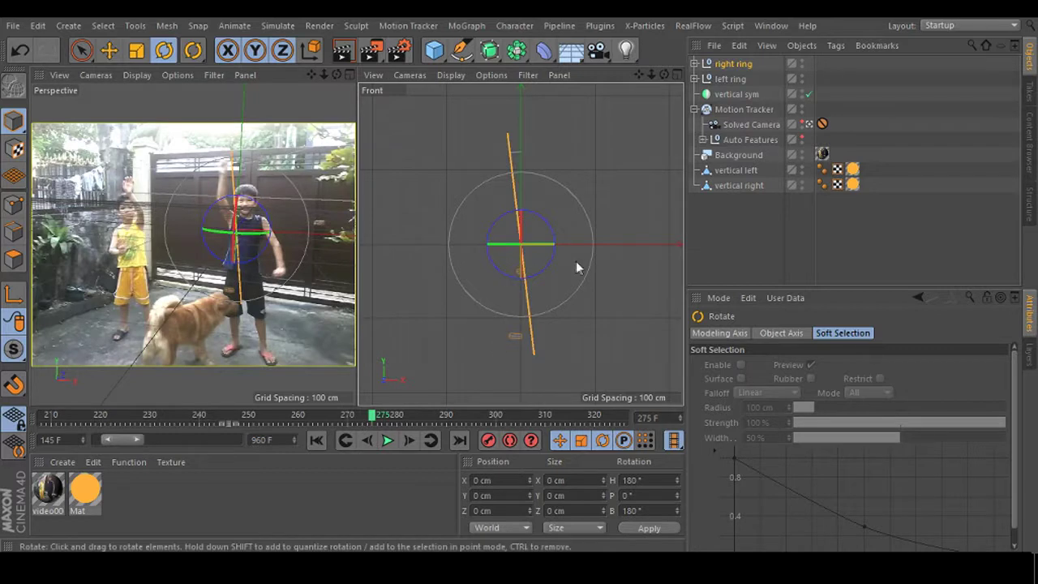
pyautogui.write('0')
pyautogui.click(646, 528)
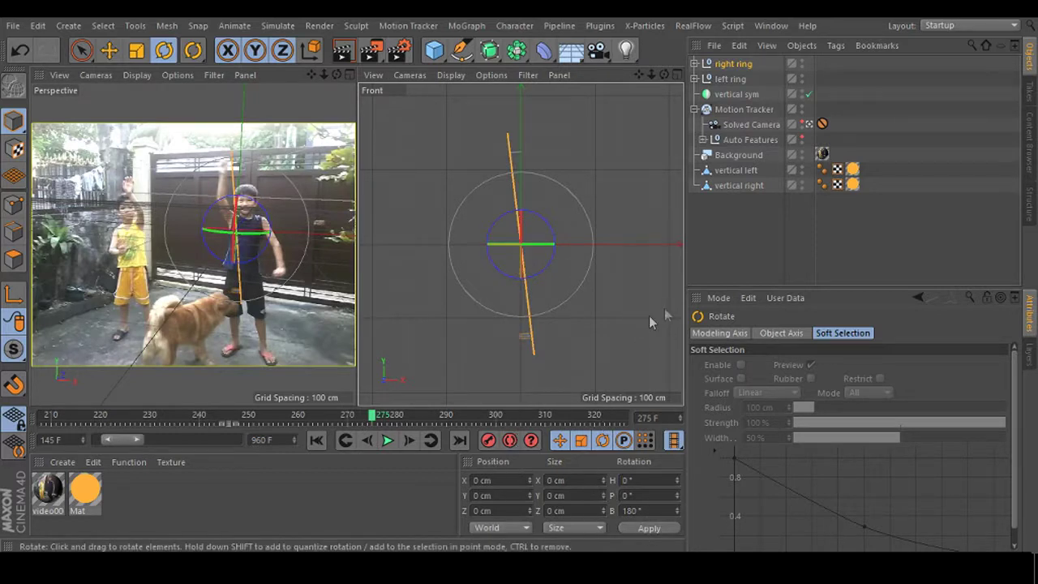
pyautogui.click(732, 273)
pyautogui.moveTo(374, 419)
pyautogui.mouseDown()
pyautogui.moveTo(518, 388)
pyautogui.moveTo(515, 368)
pyautogui.moveTo(415, 351)
pyautogui.mouseUp()
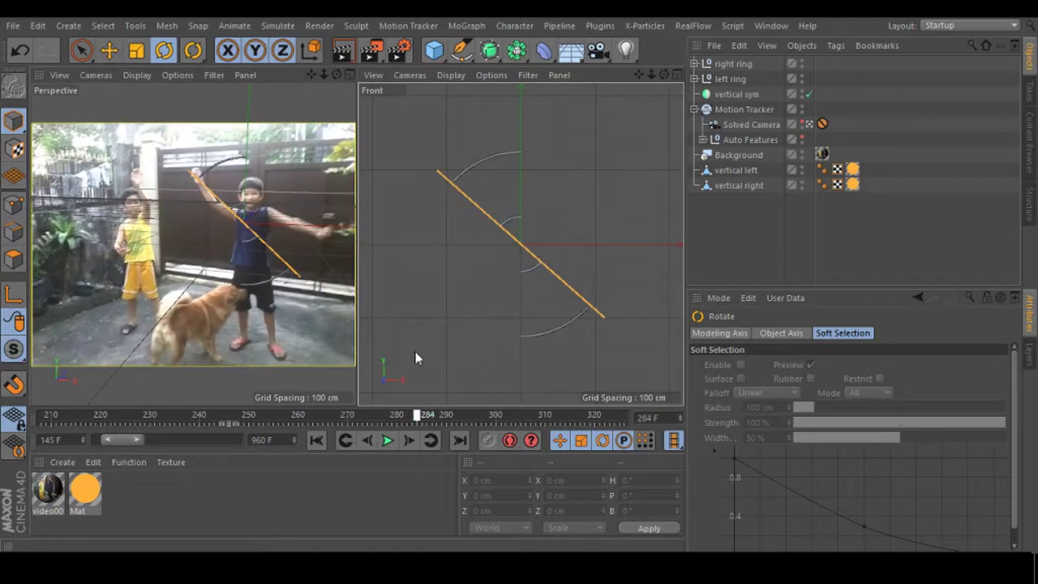
# - Group both ring nulls into a null named 'ring', apply the orange Mat material, and render
pyautogui.click(733, 63)
pyautogui.keyDown('shift'); pyautogui.click(732, 79); pyautogui.keyUp('shift')
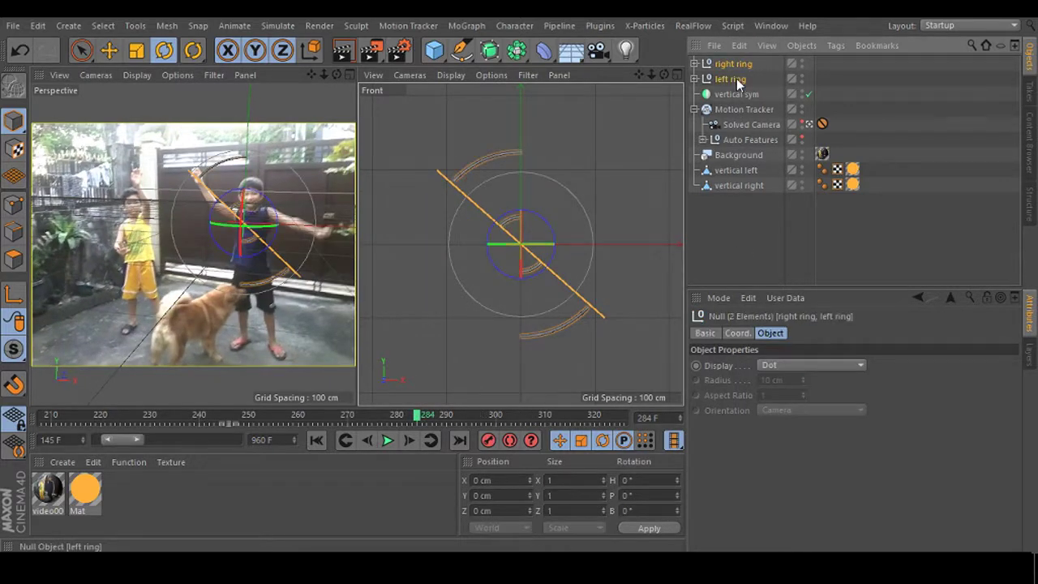
pyautogui.hotkey('alt', 'g')
pyautogui.doubleClick(725, 63)
pyautogui.write('ring')
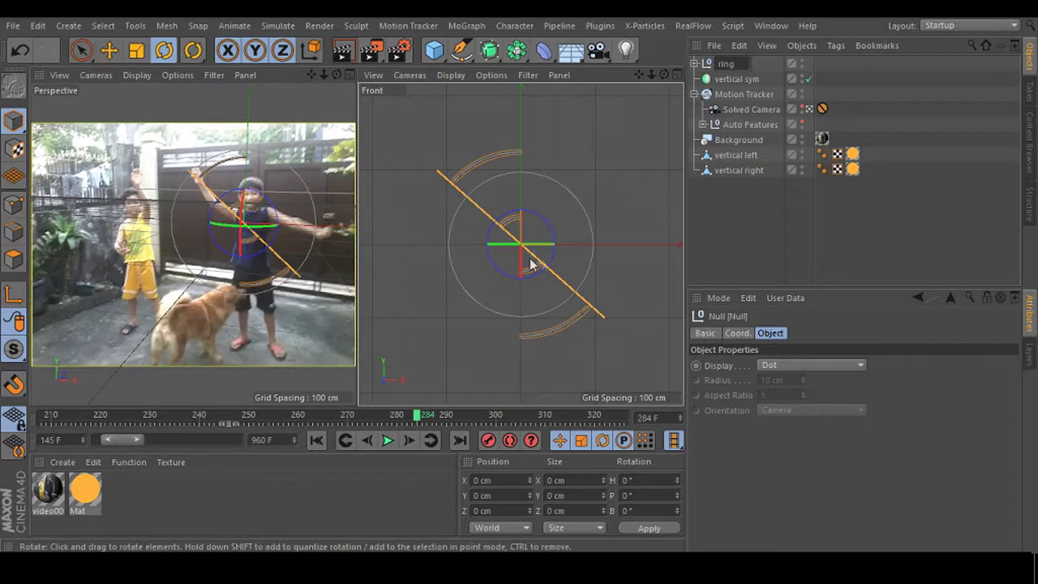
pyautogui.press('Return')
pyautogui.moveTo(86, 490); pyautogui.dragTo(729, 64)
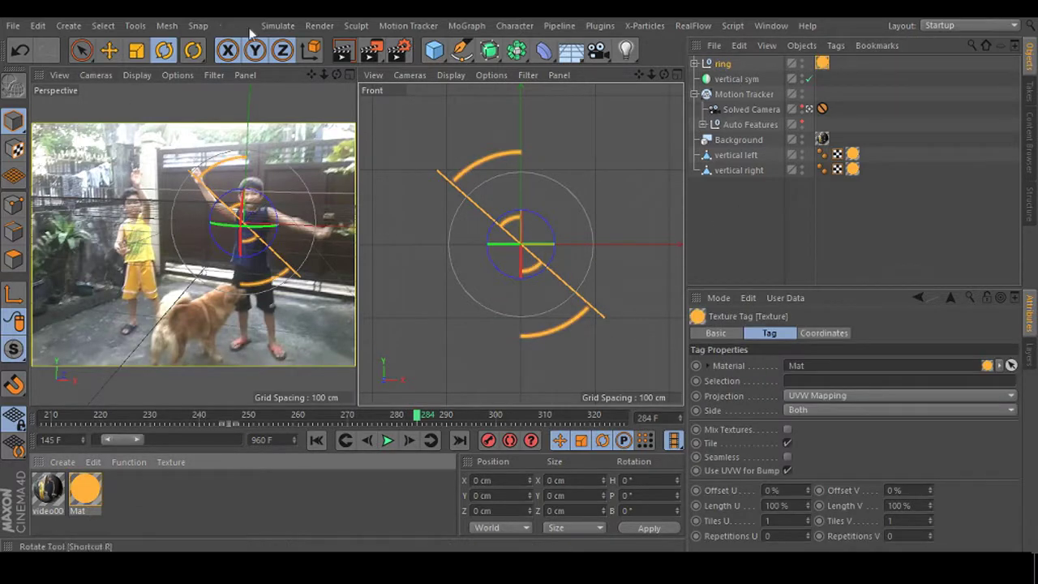
pyautogui.click(342, 50)
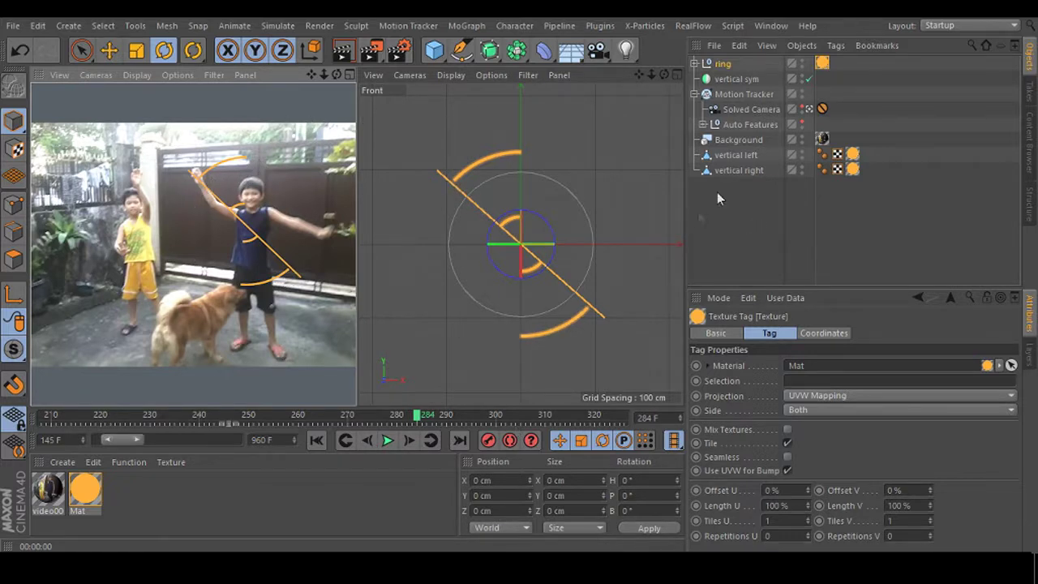
# - Expand the ring group, scrub to frame 295, and render the orange arcs over the footage
pyautogui.click(696, 63)
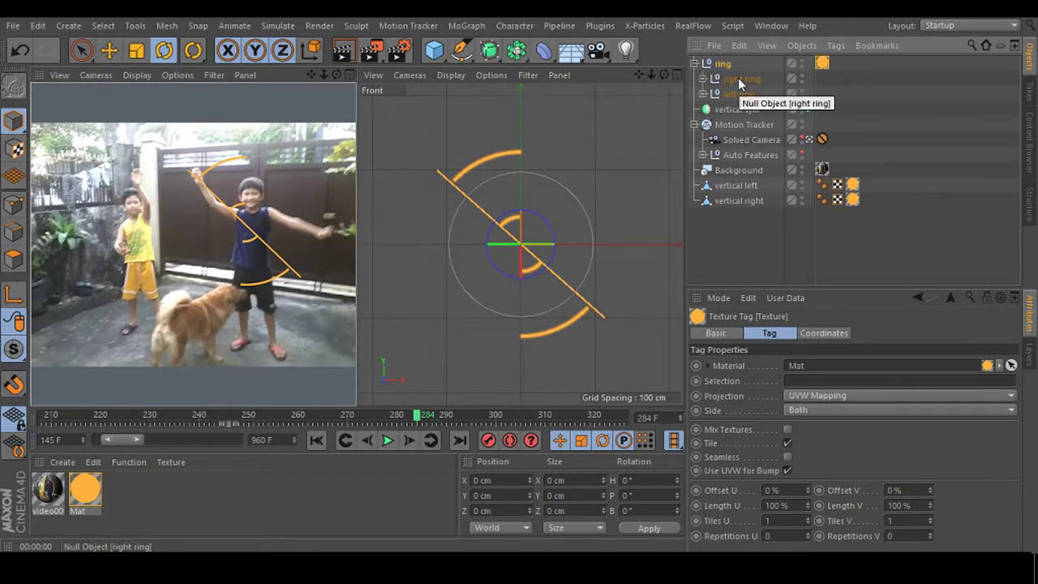
pyautogui.moveTo(234, 422); pyautogui.dragTo(323, 415)
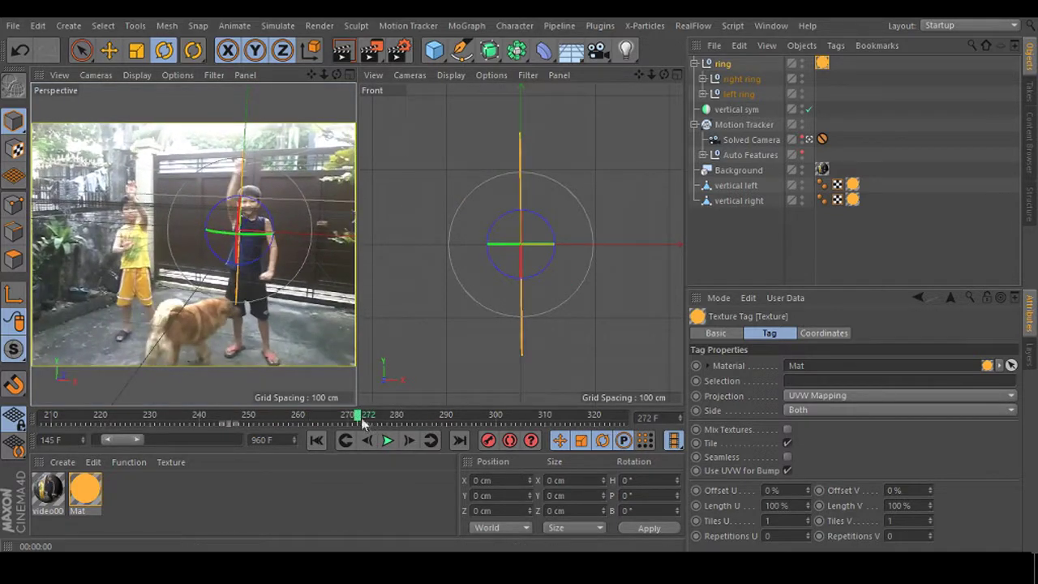
pyautogui.moveTo(359, 412); pyautogui.dragTo(471, 414)
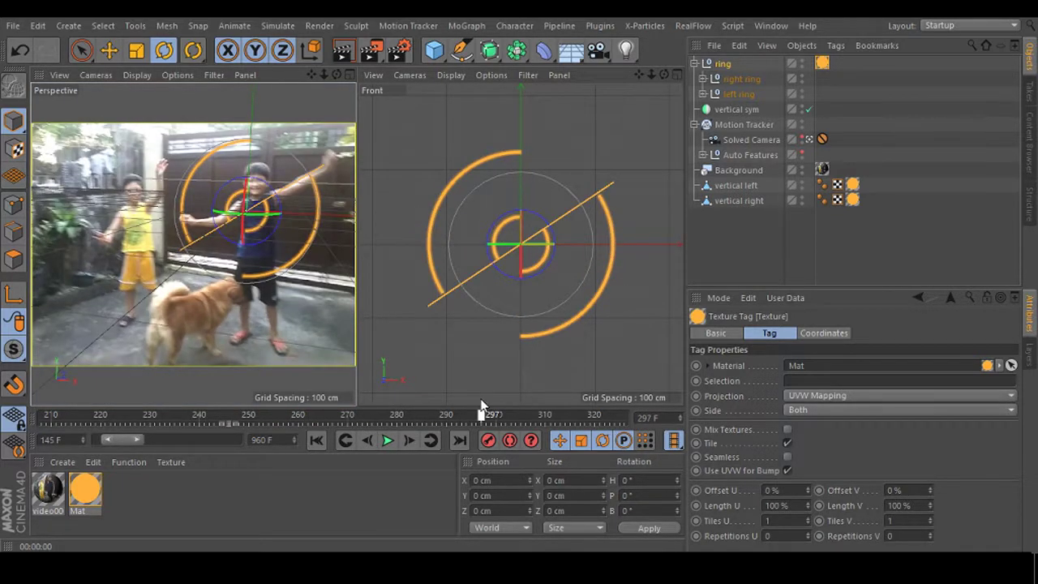
pyautogui.click(347, 54)
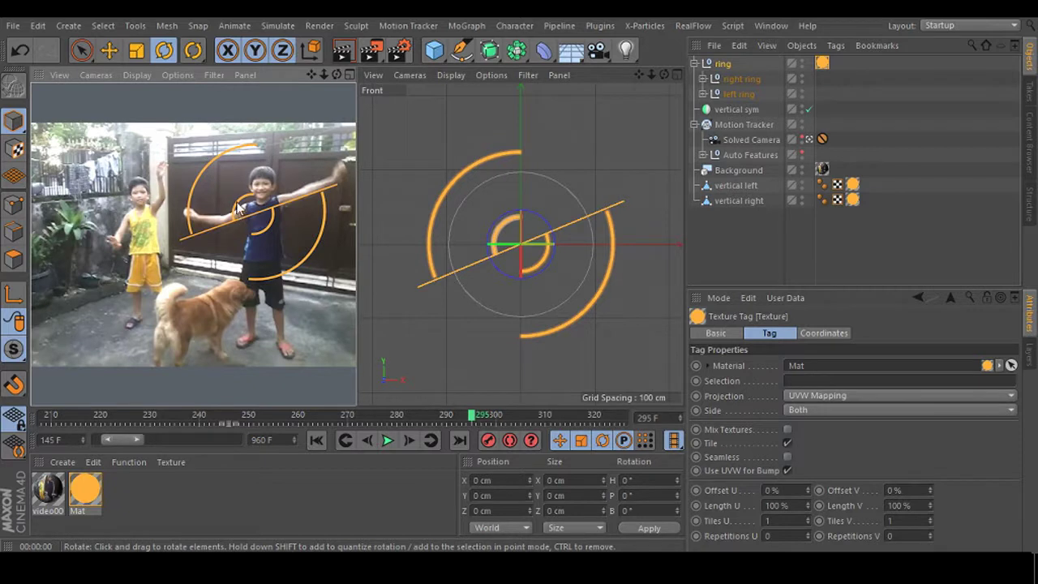
pyautogui.click(792, 262)
# - Expand the right and left ring parts and select the right ring's thickness profiles
pyautogui.click(702, 79)
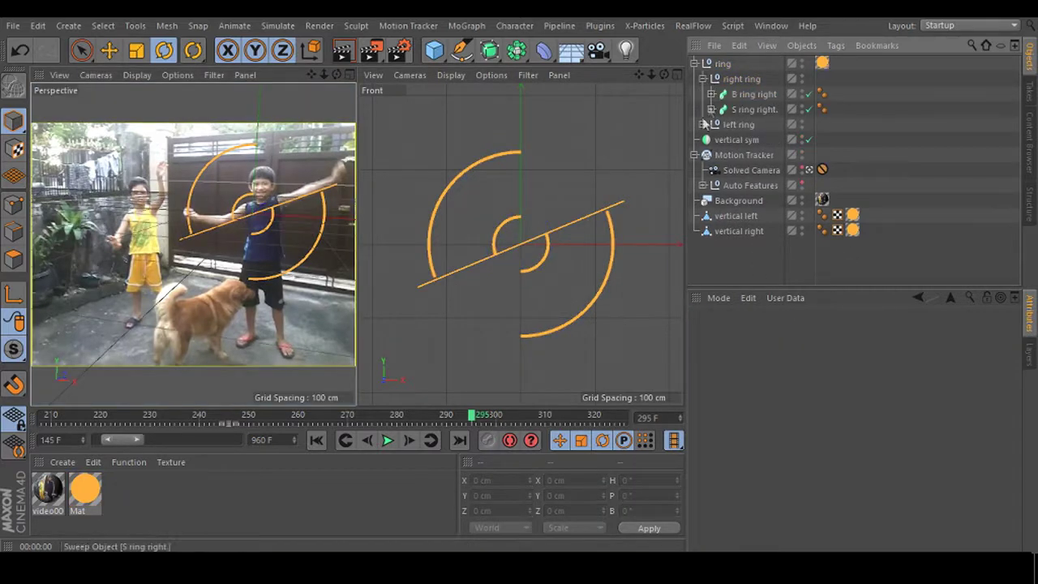
pyautogui.click(703, 124)
pyautogui.click(711, 94)
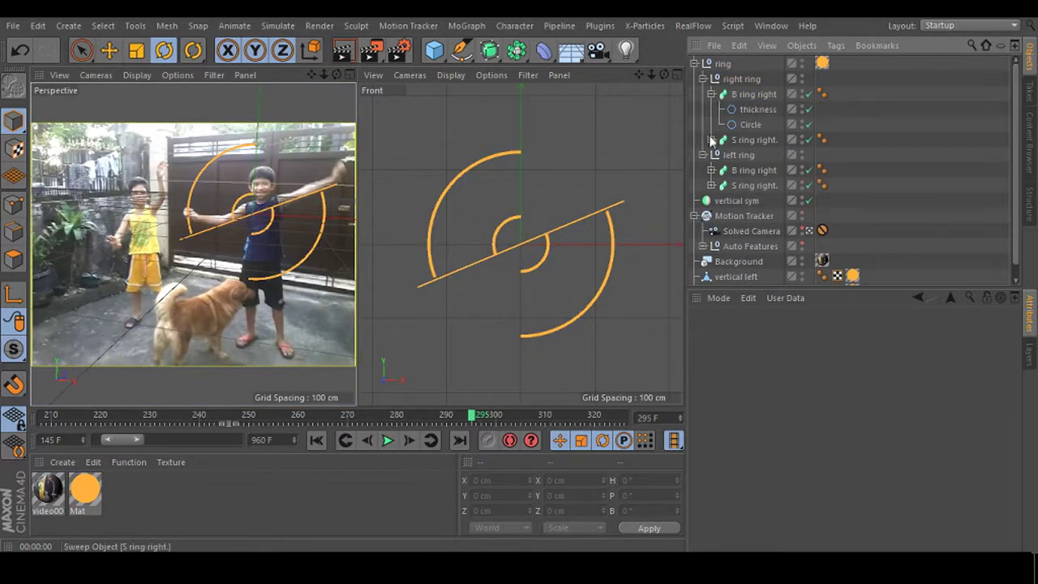
pyautogui.click(711, 140)
pyautogui.click(745, 109)
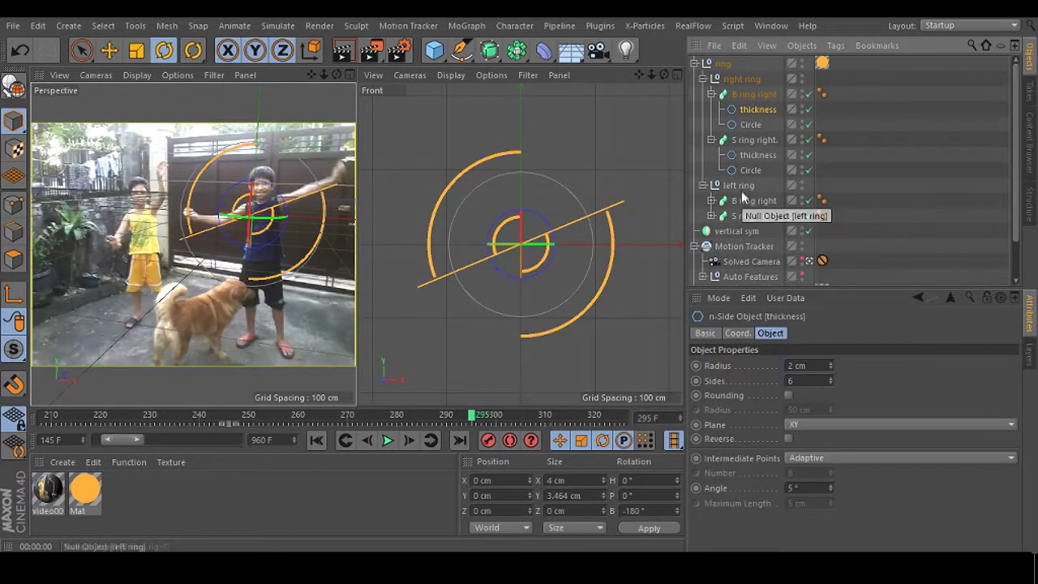
pyautogui.keyDown('ctrl'); pyautogui.click(748, 157); pyautogui.keyUp('ctrl')
# - Add the left ring's thickness profiles and the top profile to the selection
pyautogui.click(711, 200)
pyautogui.click(711, 246)
pyautogui.scroll(-3, 722, 244)
pyautogui.click(757, 169)
pyautogui.keyDown('ctrl'); pyautogui.click(758, 124); pyautogui.keyUp('ctrl')
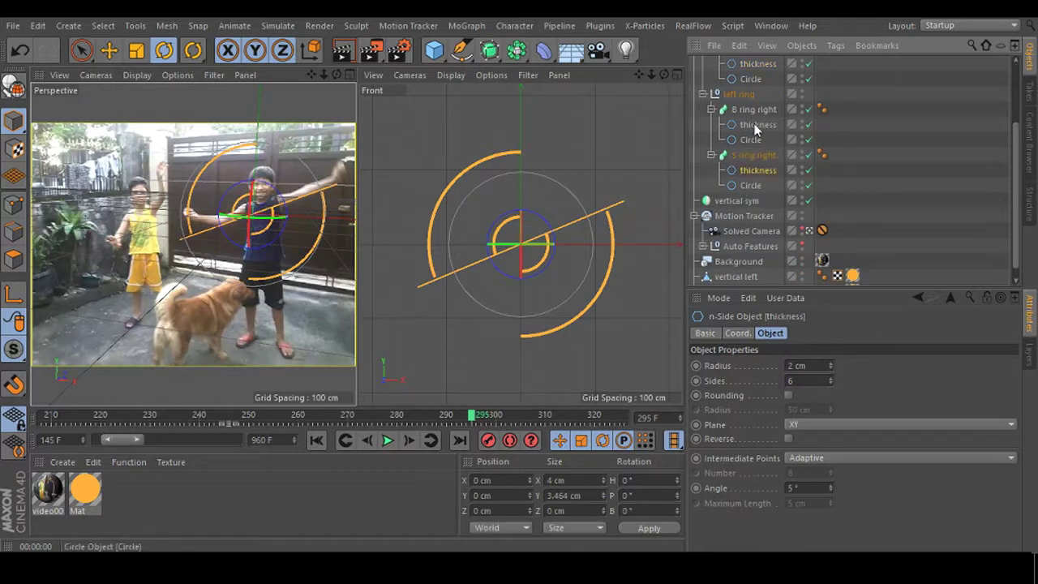
pyautogui.keyDown('ctrl'); pyautogui.click(757, 65); pyautogui.keyUp('ctrl')
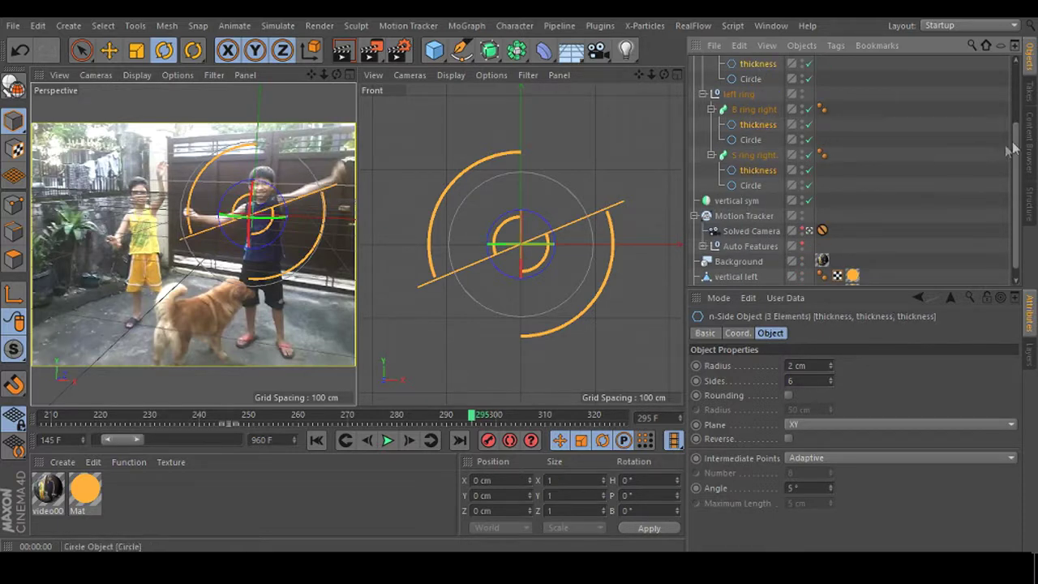
pyautogui.scroll(2, 1020, 143)
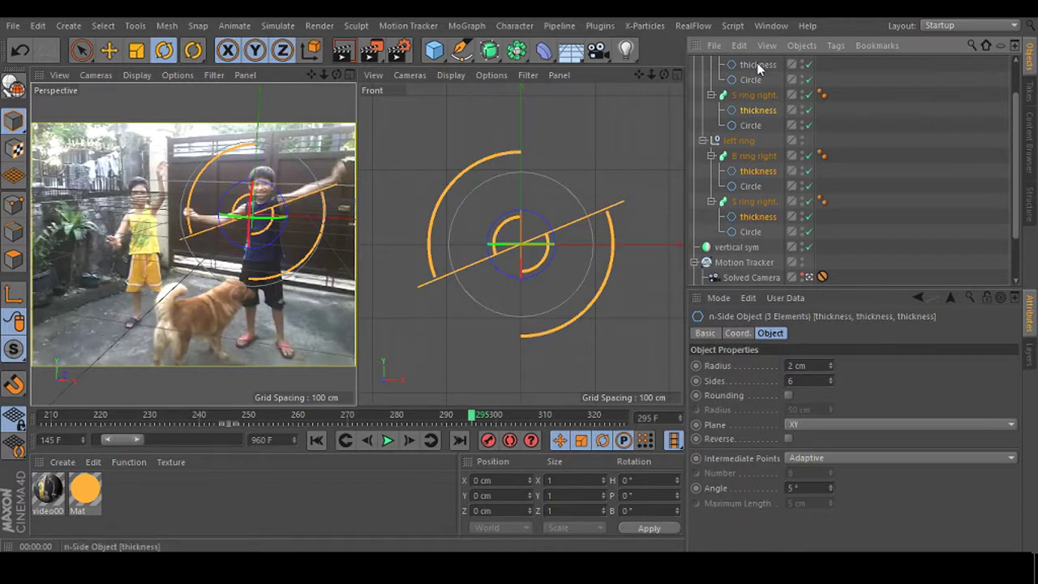
# - Scale down the thickness profiles to thin the arcs, render, and select the S ring right sweep
pyautogui.click(137, 49)
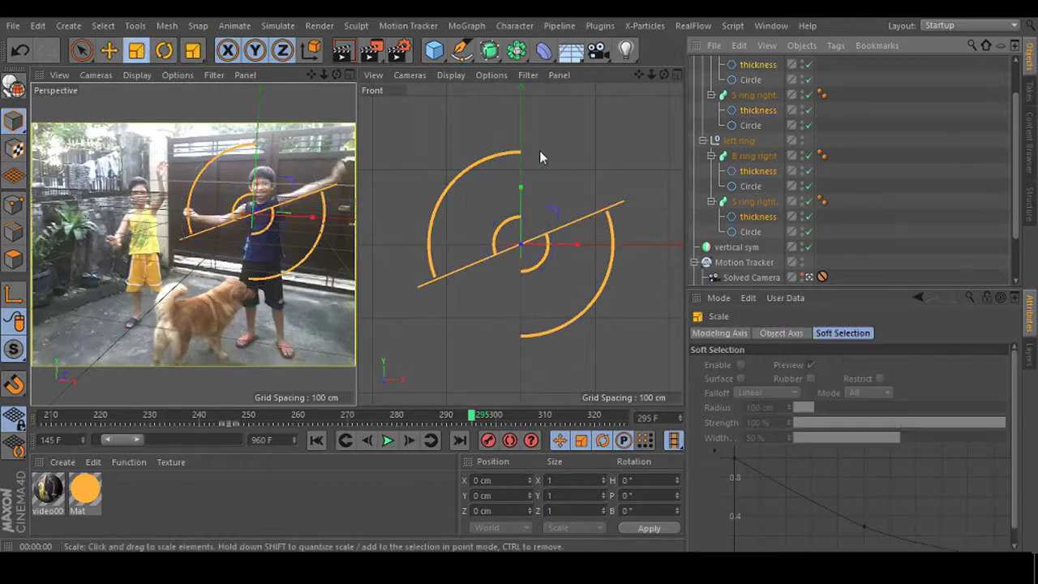
pyautogui.moveTo(622, 157)
pyautogui.mouseDown()
pyautogui.moveTo(424, 190)
pyautogui.moveTo(537, 173)
pyautogui.moveTo(522, 185)
pyautogui.moveTo(405, 196)
pyautogui.mouseUp()
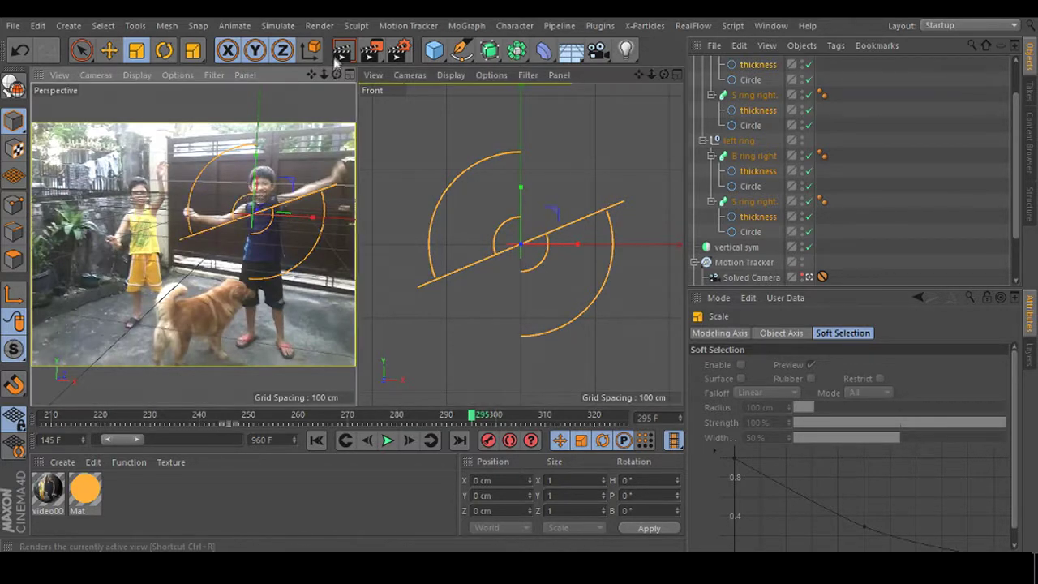
pyautogui.click(345, 53)
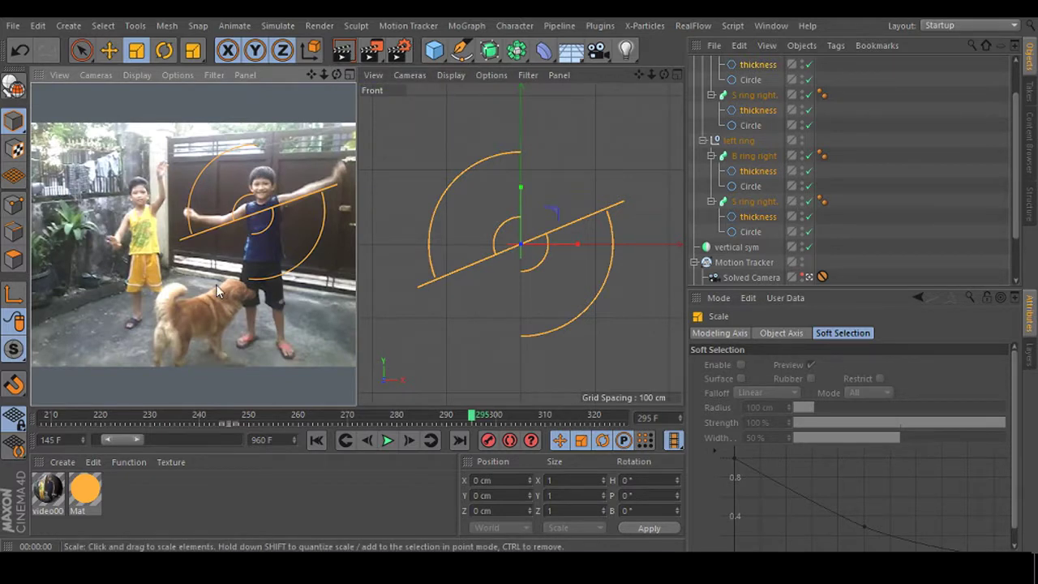
pyautogui.click(752, 201)
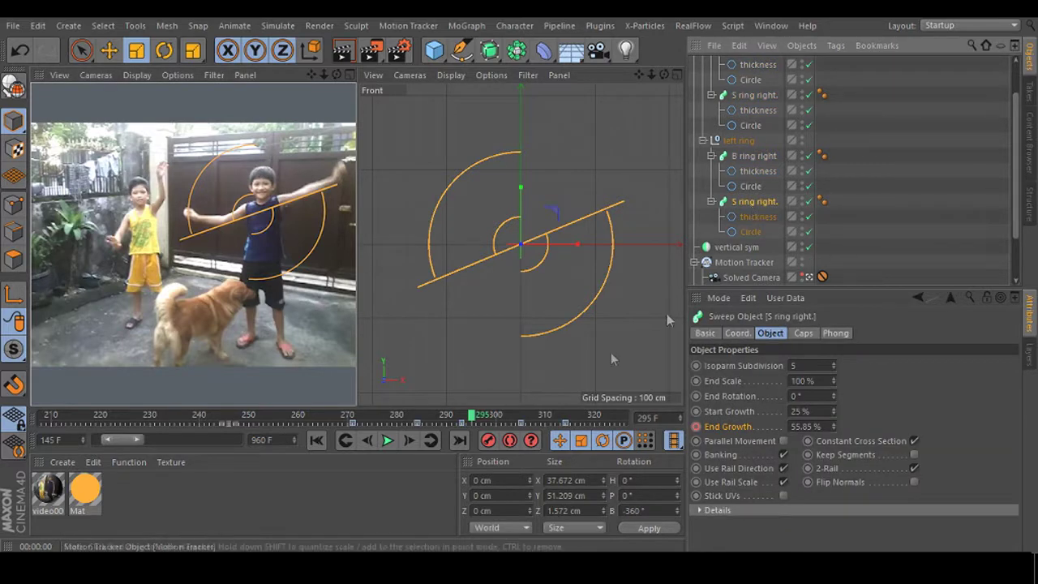
# - Maximize the Perspective view, render a preview of the rings, then clear the preview
pyautogui.middleClick(352, 91)
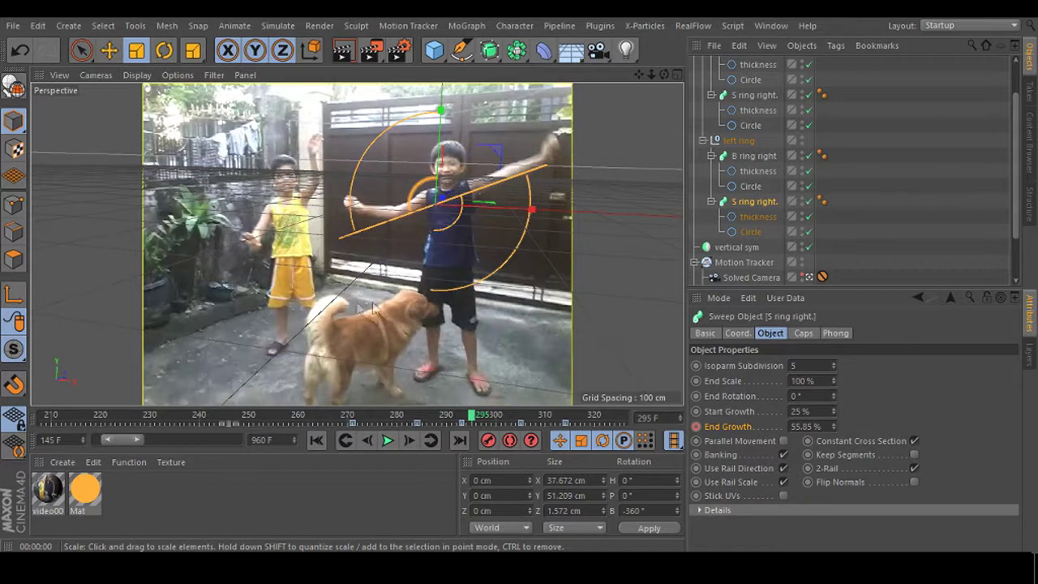
pyautogui.click(341, 50)
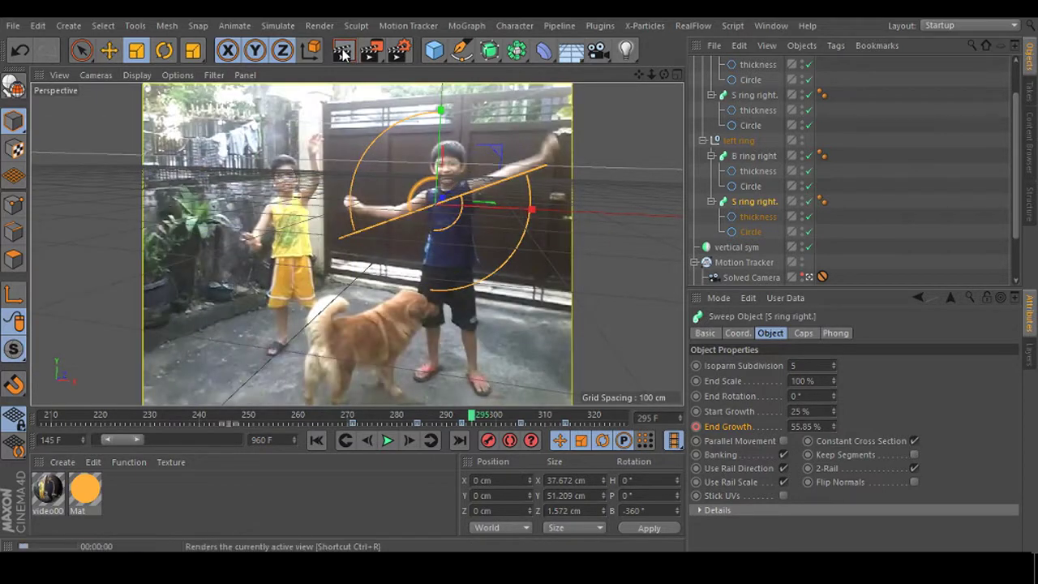
pyautogui.click(215, 512)
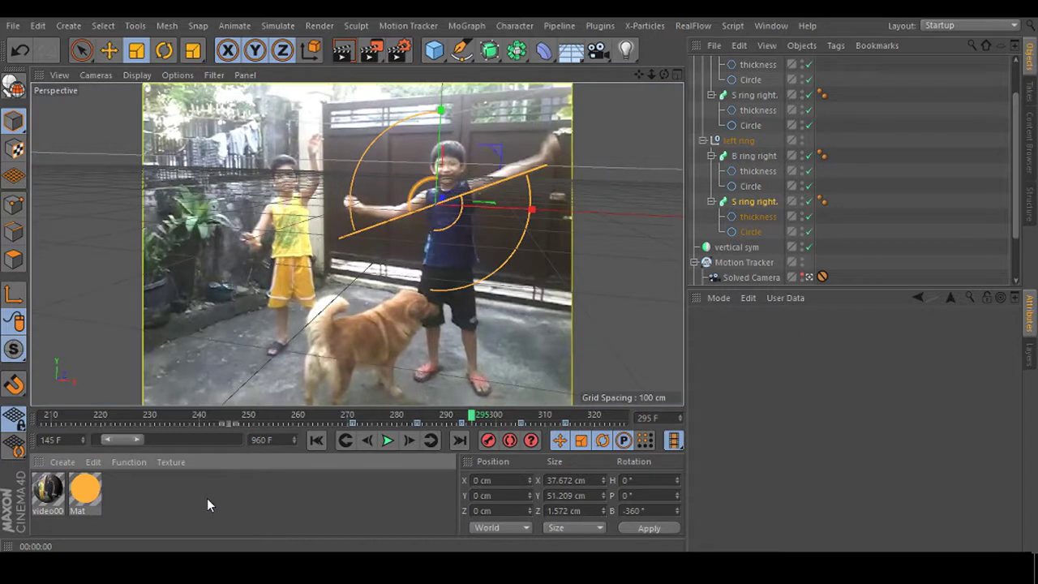
# - Enable Glow on the Mat material with a 2 cm radius and render to check it
pyautogui.doubleClick(85, 490)
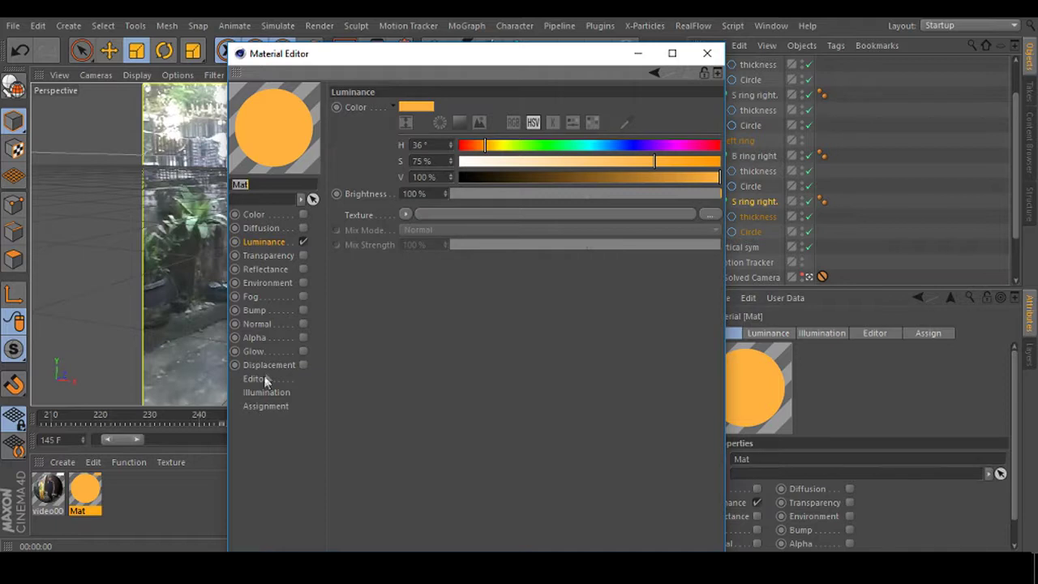
pyautogui.click(304, 352)
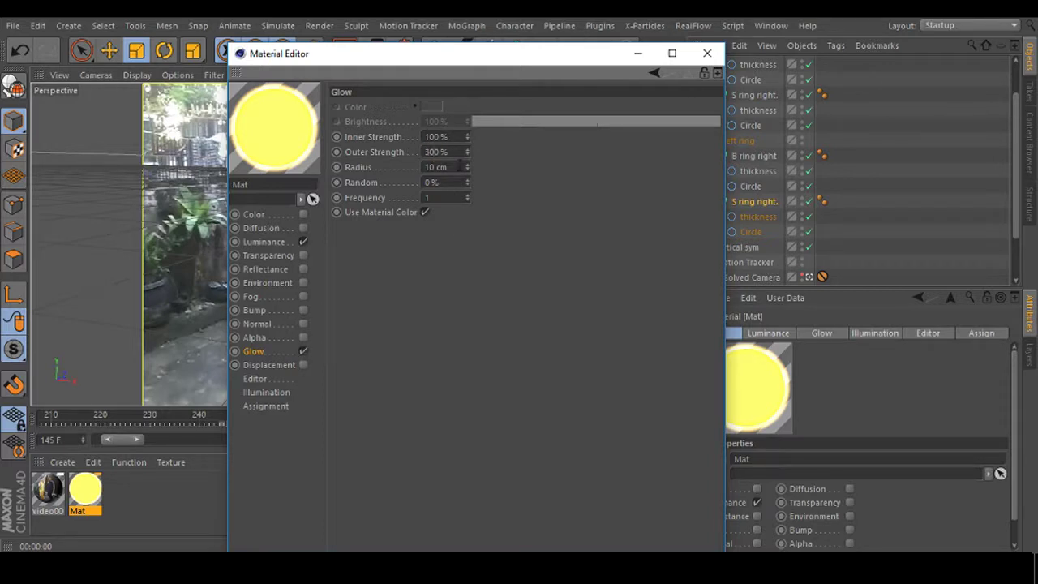
pyautogui.press('Return')
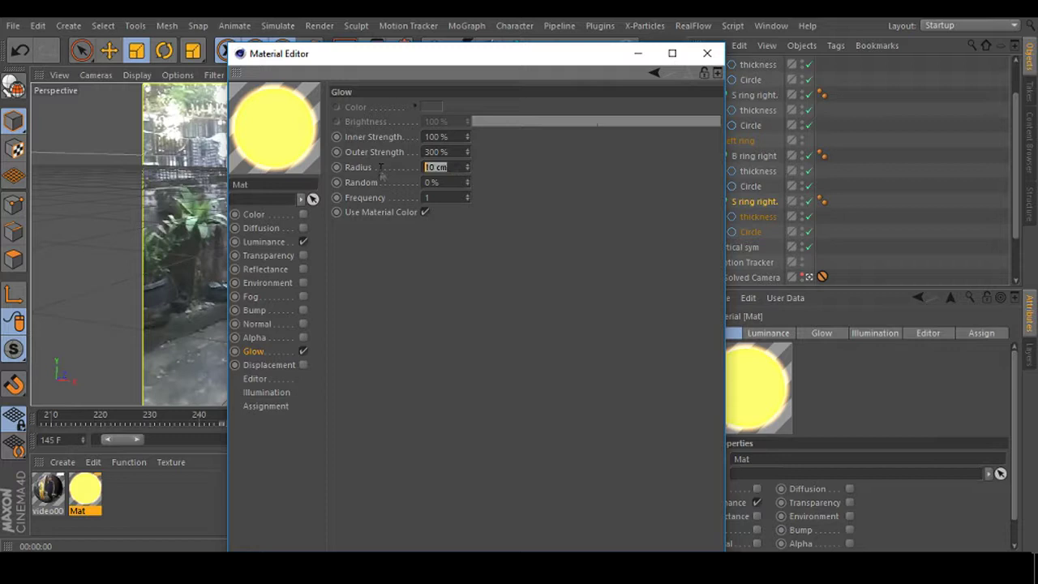
pyautogui.write('2')
pyautogui.press('Return')
pyautogui.click(708, 54)
pyautogui.click(343, 51)
# - Change the glow radius to 5 cm and raise glow randomness to 100%
pyautogui.doubleClick(445, 166)
pyautogui.write('5')
pyautogui.moveTo(469, 185); pyautogui.dragTo(470, 180)
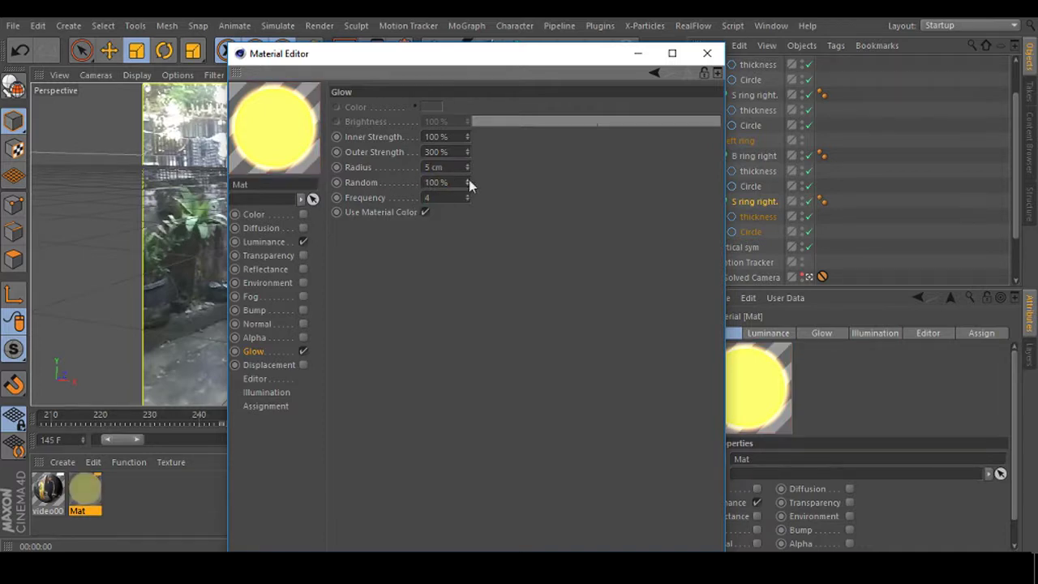
# - Render the glowing rings, then reduce Mat's glow radius to 2 cm
pyautogui.click(708, 53)
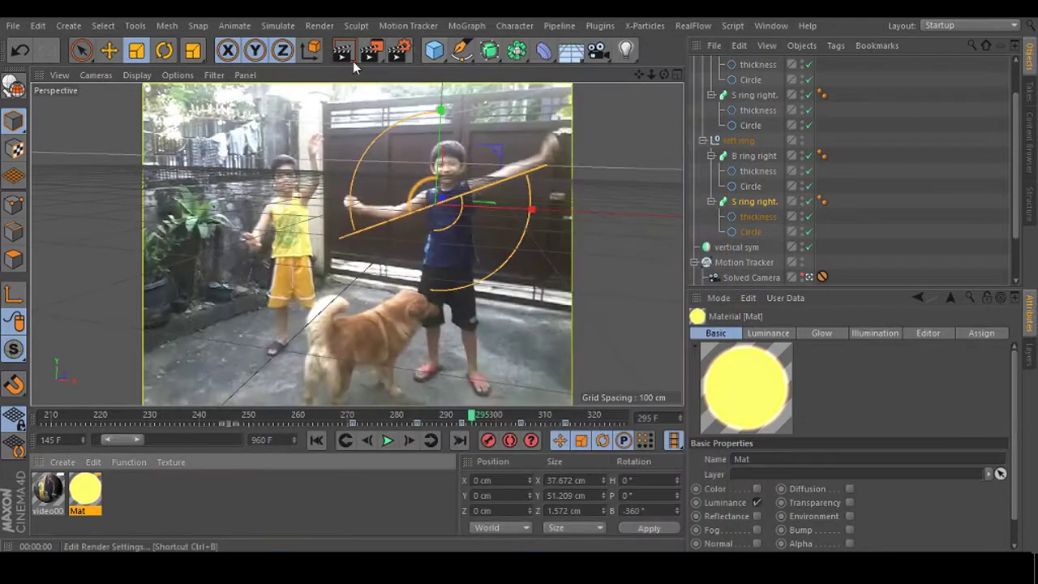
pyautogui.click(341, 50)
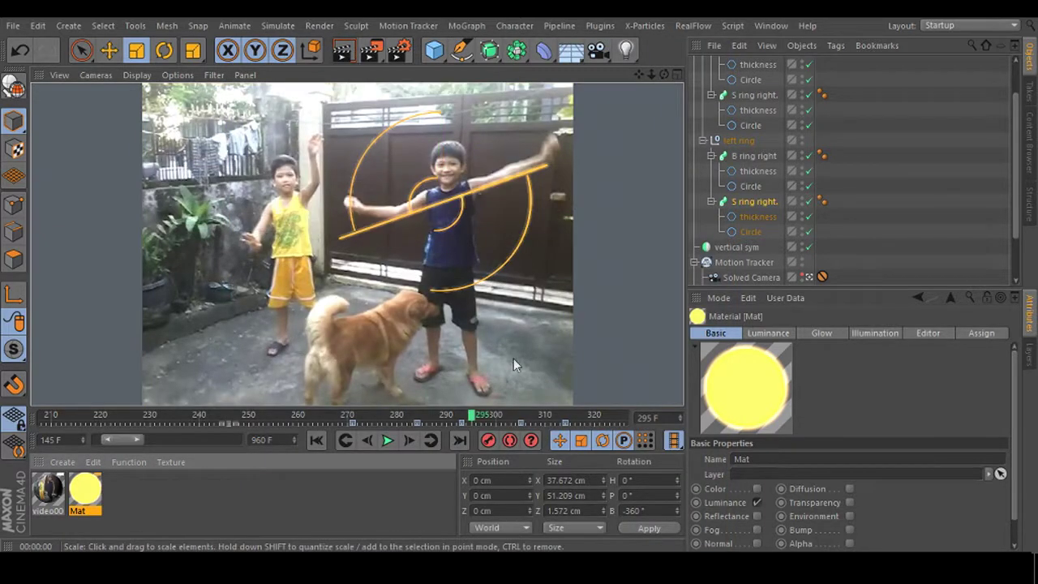
pyautogui.doubleClick(86, 493)
pyautogui.click(445, 168)
pyautogui.write('2')
pyautogui.press('Return')
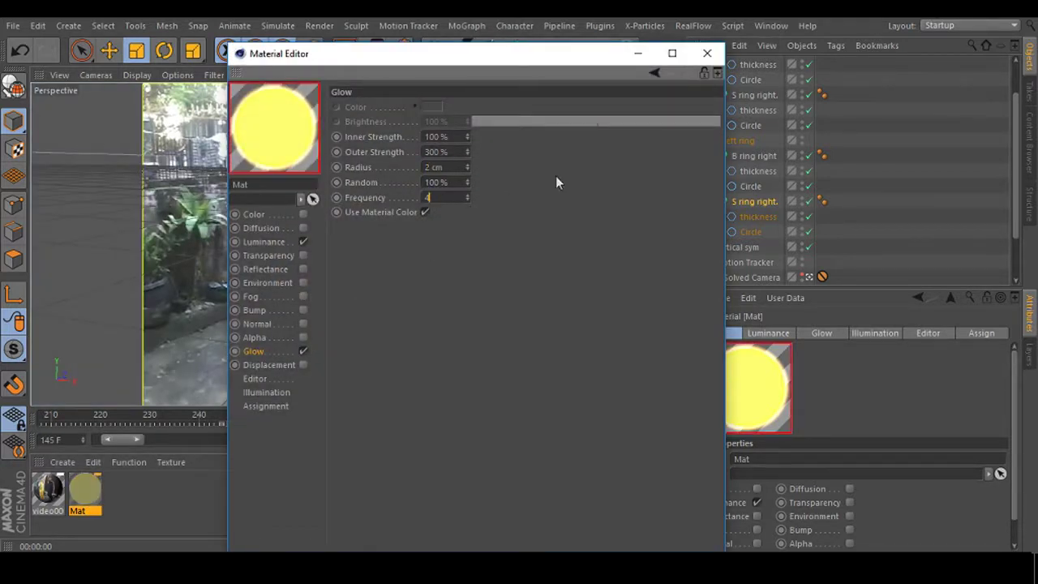
pyautogui.click(707, 53)
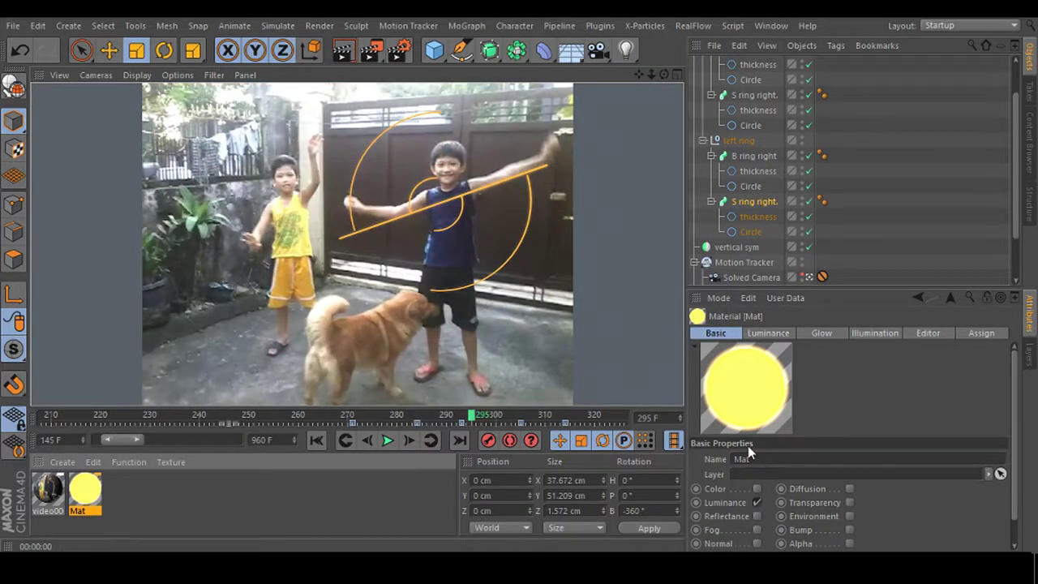
# - Select the Background object's video000 texture tag
pyautogui.scroll(-2, 1017, 242)
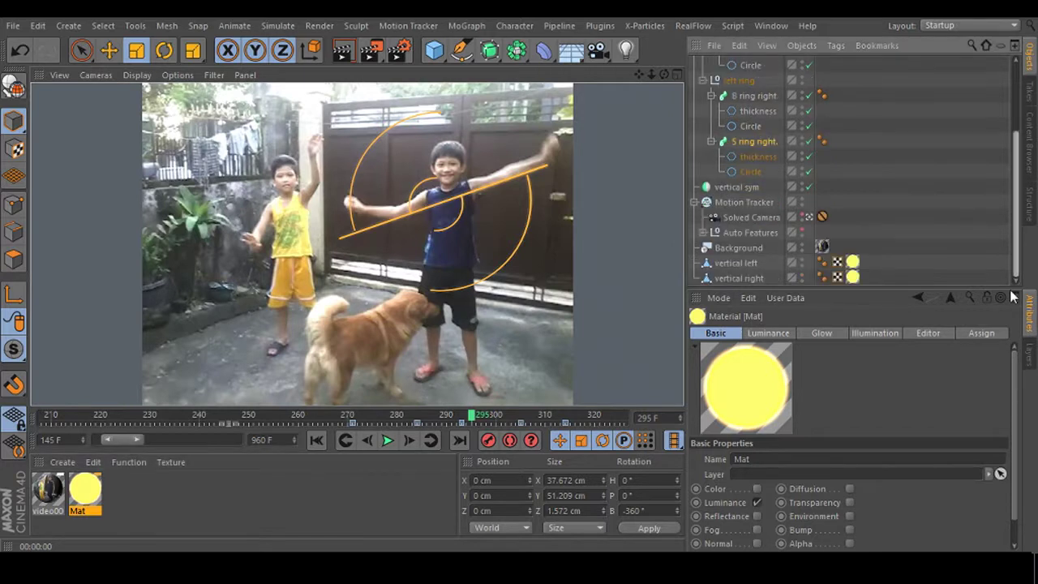
pyautogui.click(737, 248)
pyautogui.click(821, 248)
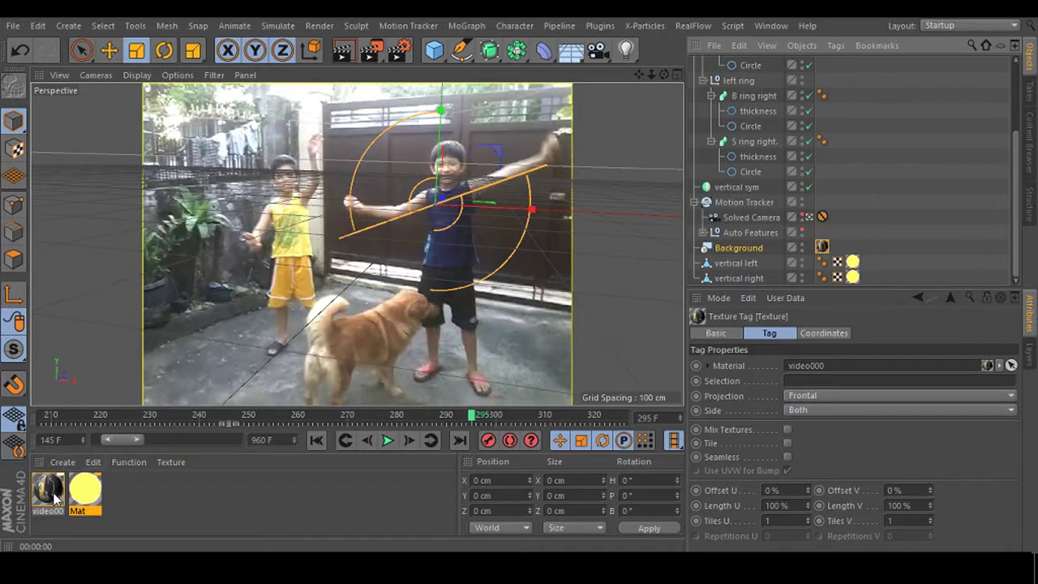
# - Set the video000 material's colour brightness to 0% and texture mix strength to about 62%
pyautogui.doubleClick(48, 489)
pyautogui.click(254, 214)
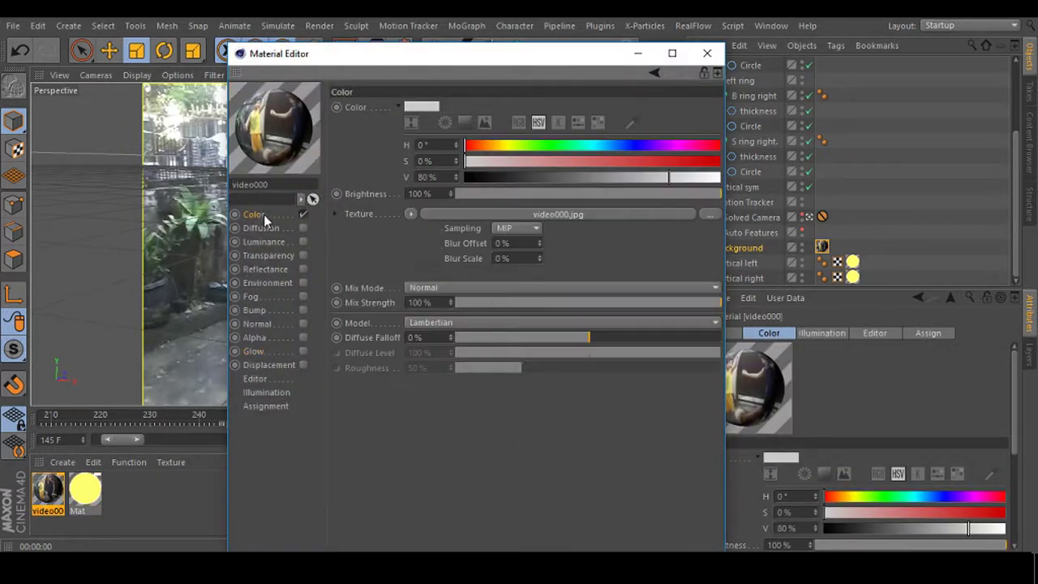
pyautogui.moveTo(637, 195); pyautogui.dragTo(450, 195)
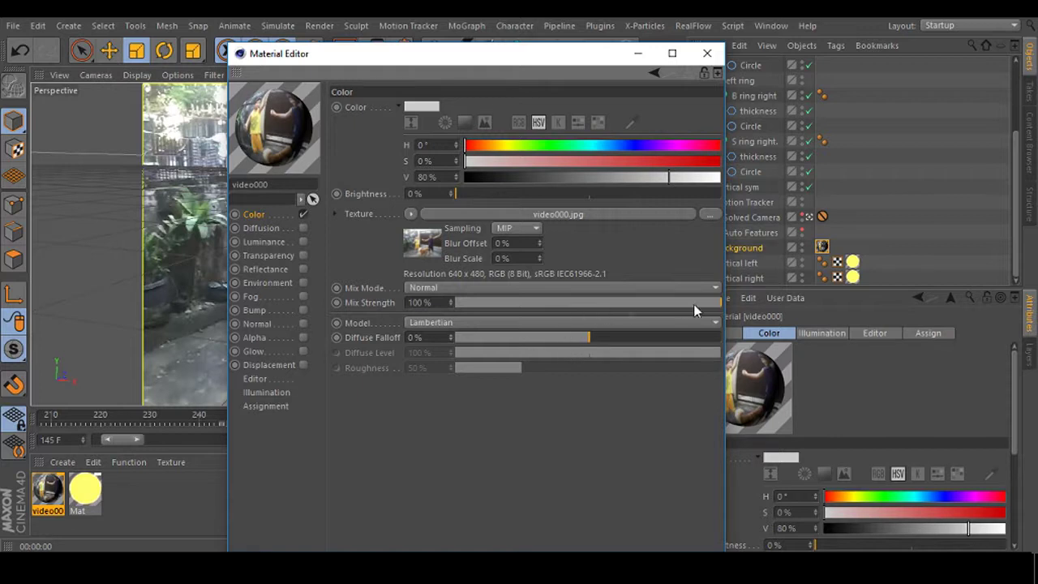
pyautogui.moveTo(690, 304); pyautogui.dragTo(622, 304)
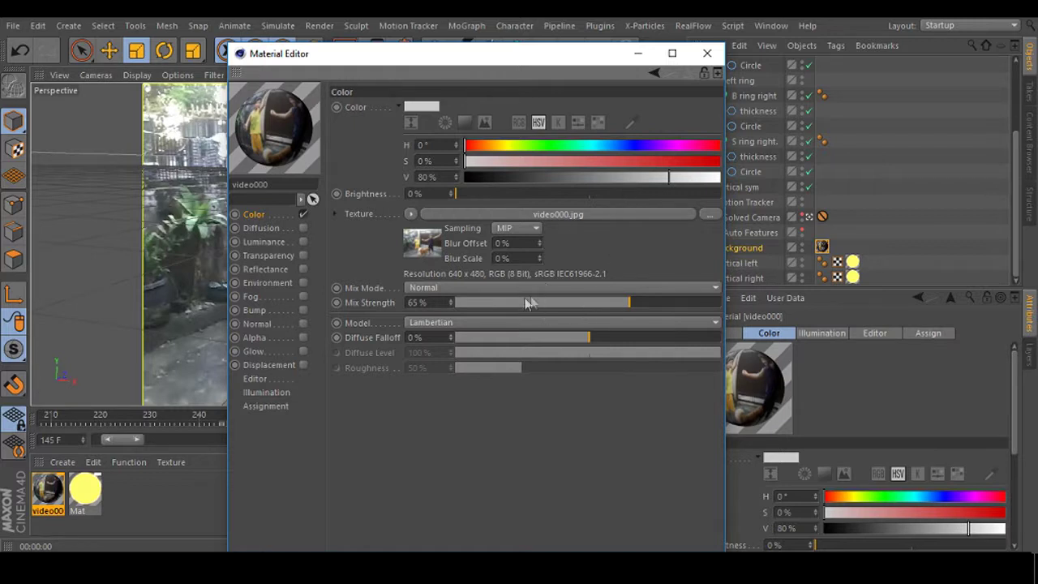
pyautogui.click(506, 303)
pyautogui.click(621, 304)
# - Lower video000 mix strength to 52%, render the dimmer footage, and open Render Settings
pyautogui.click(594, 306)
pyautogui.click(717, 54)
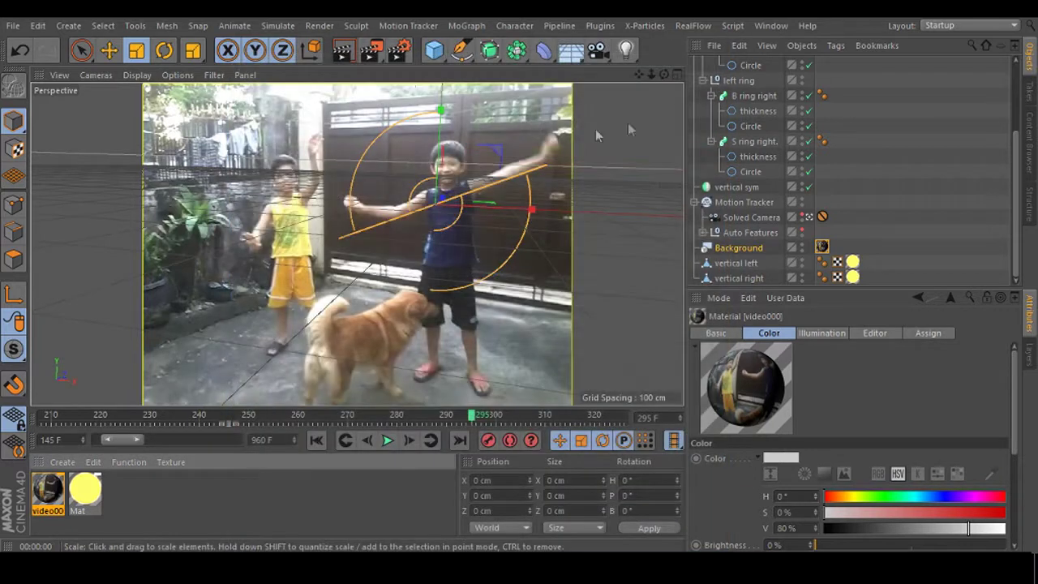
pyautogui.click(347, 52)
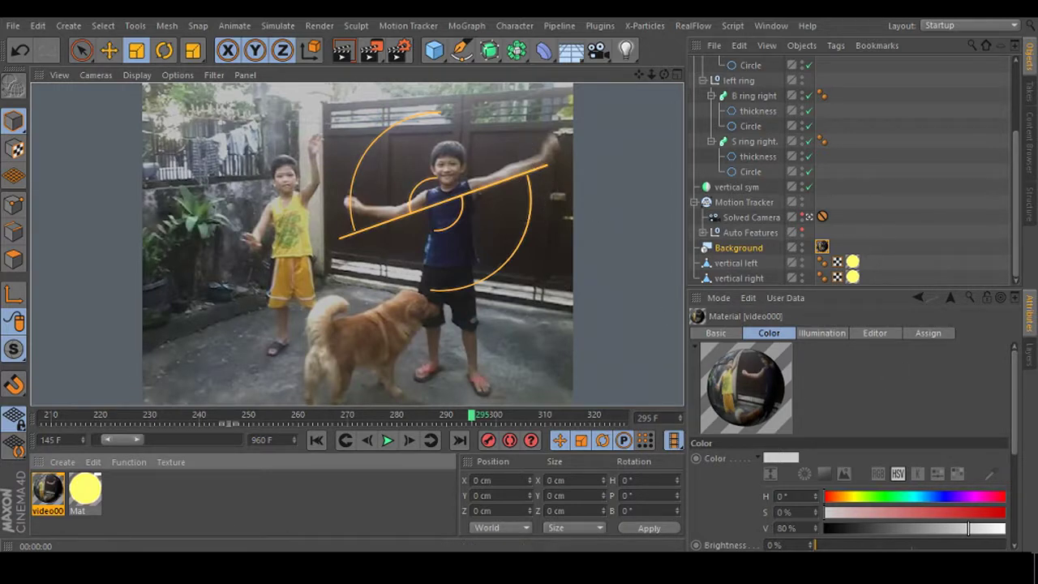
pyautogui.hotkey('ctrl', 'b')
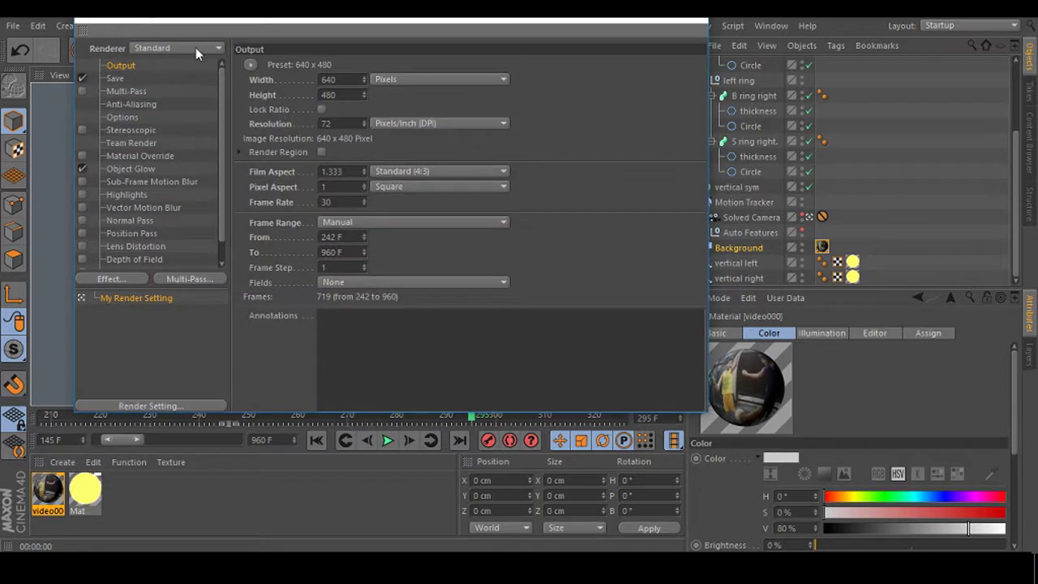
# - Switch the renderer to Physical with depth of field and motion blur enabled, then render the view
pyautogui.click(196, 49)
pyautogui.click(203, 78)
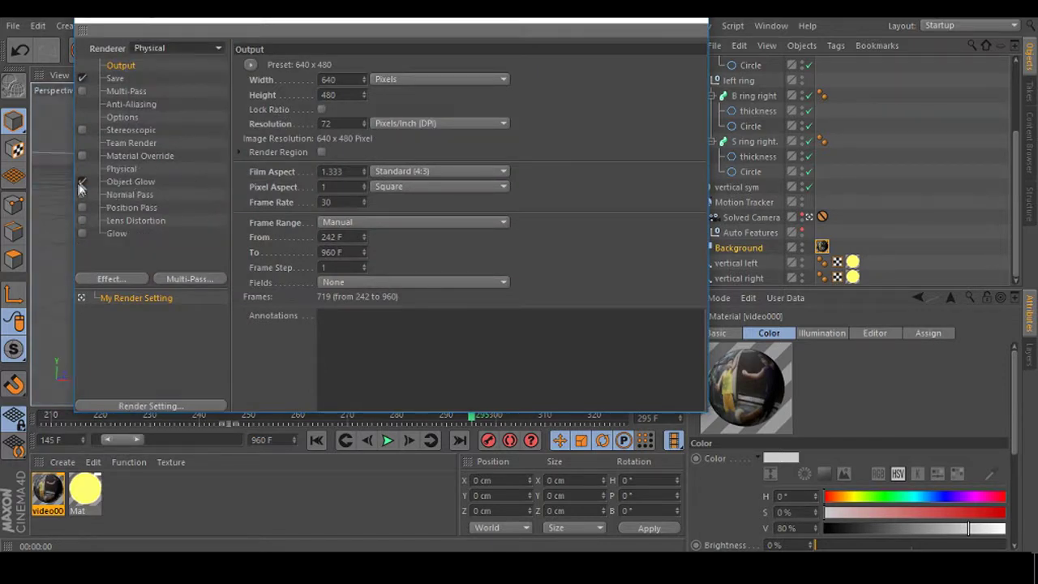
pyautogui.click(123, 168)
pyautogui.click(418, 98)
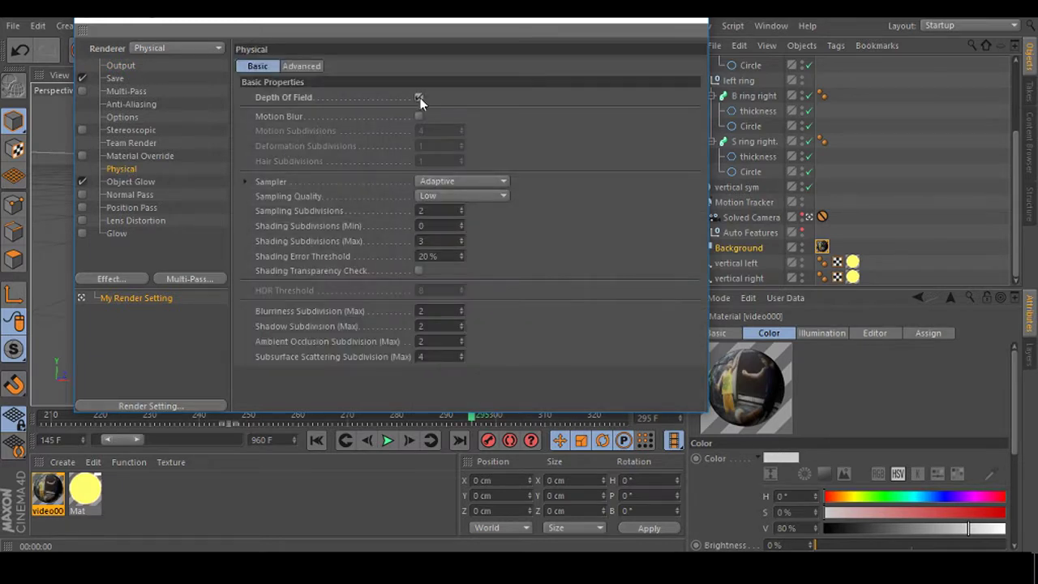
pyautogui.click(419, 116)
pyautogui.write('4')
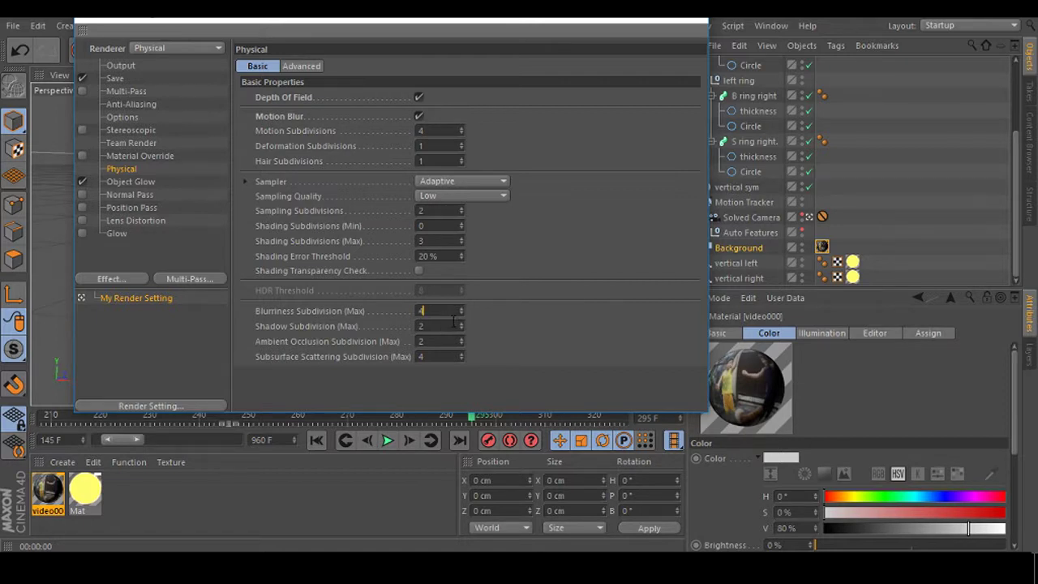
pyautogui.click(699, 21)
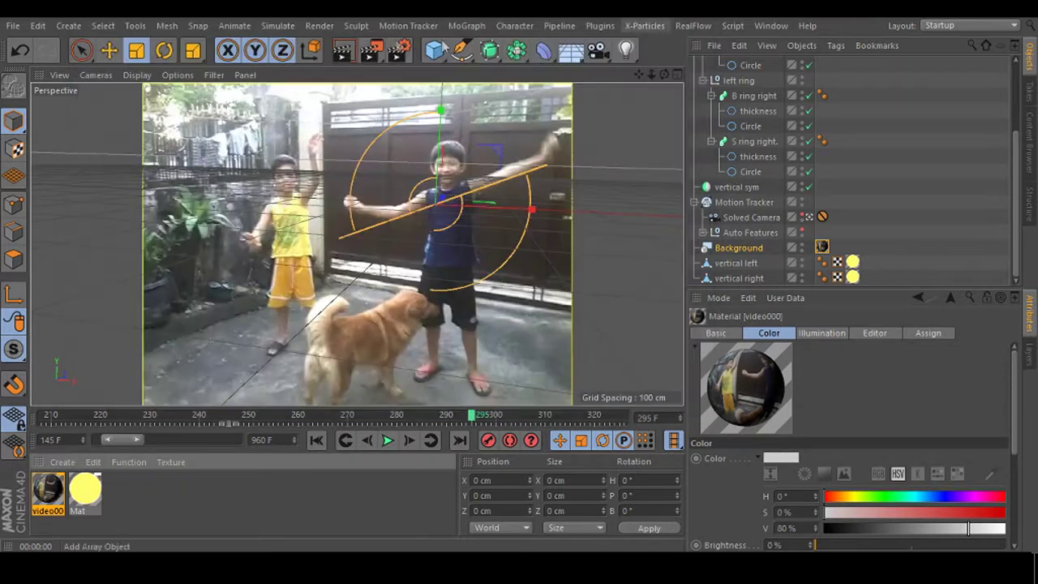
pyautogui.click(343, 48)
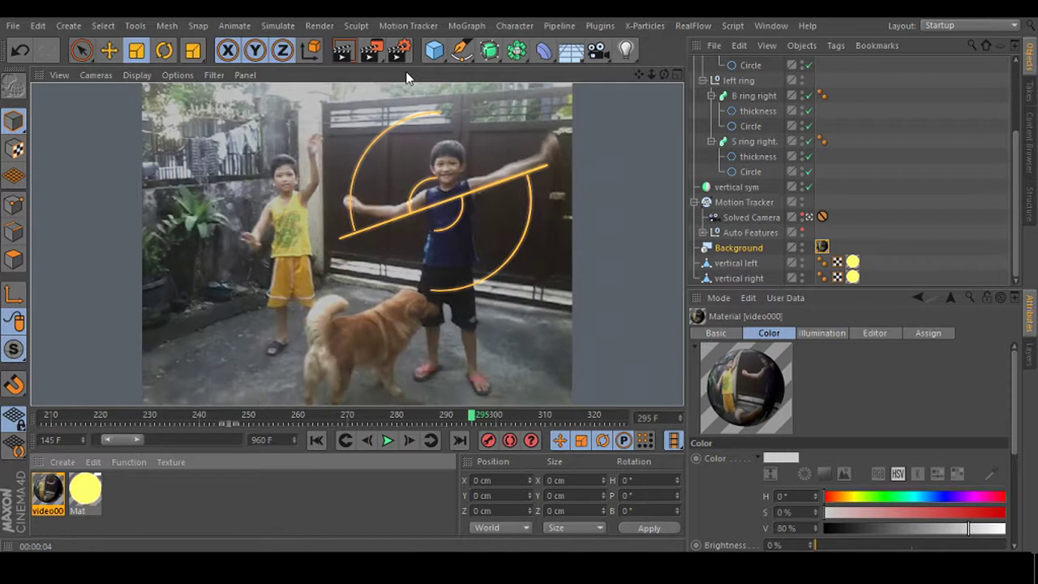
# - Limit the Output frame range to the current frame, 295
pyautogui.click(399, 50)
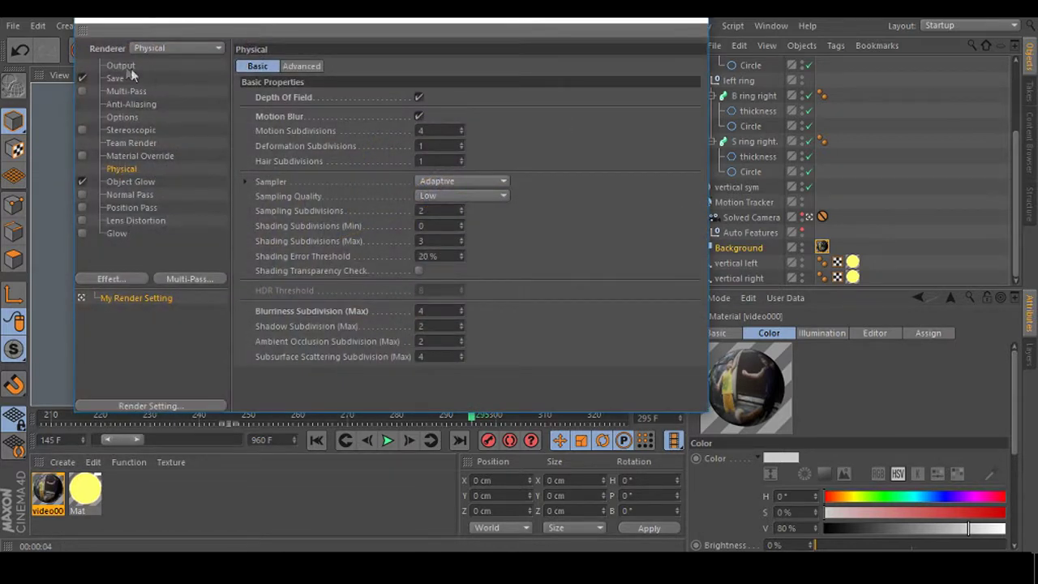
pyautogui.click(123, 66)
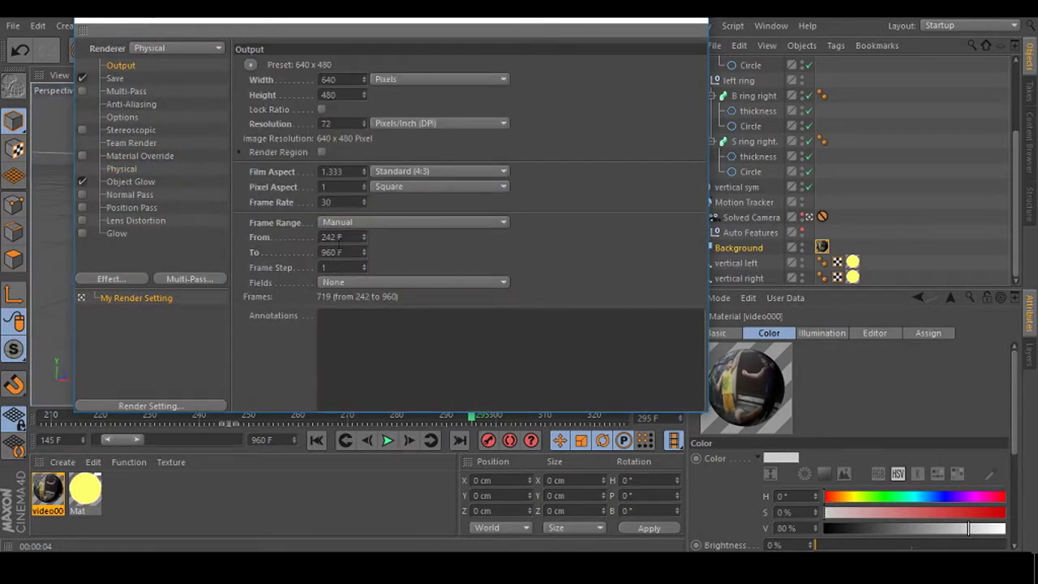
pyautogui.click(384, 223)
pyautogui.click(348, 248)
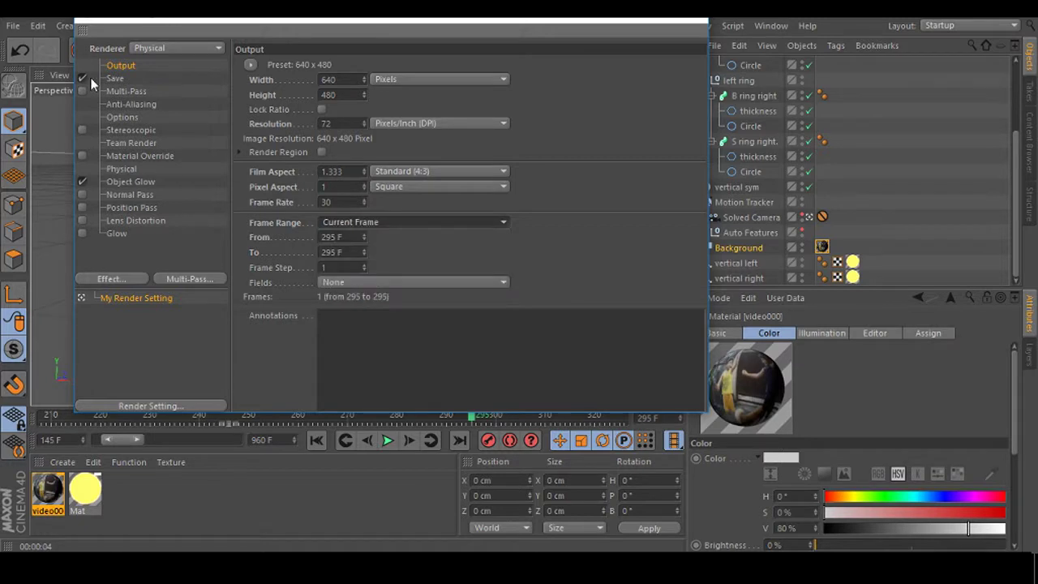
pyautogui.click(696, 22)
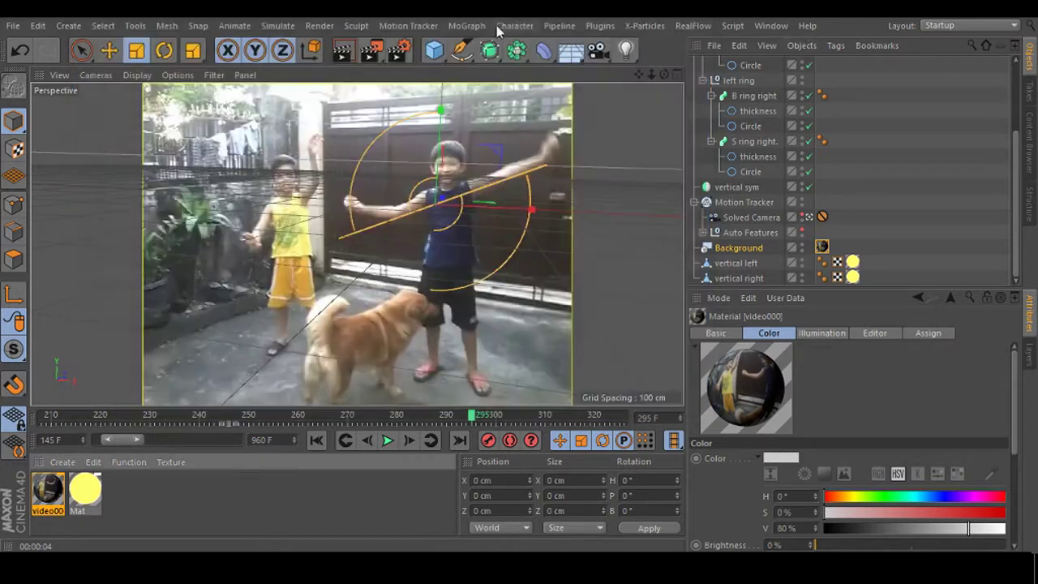
# - Render frame 295 to the Picture Viewer, review the Save output options, and render it again
pyautogui.click(374, 49)
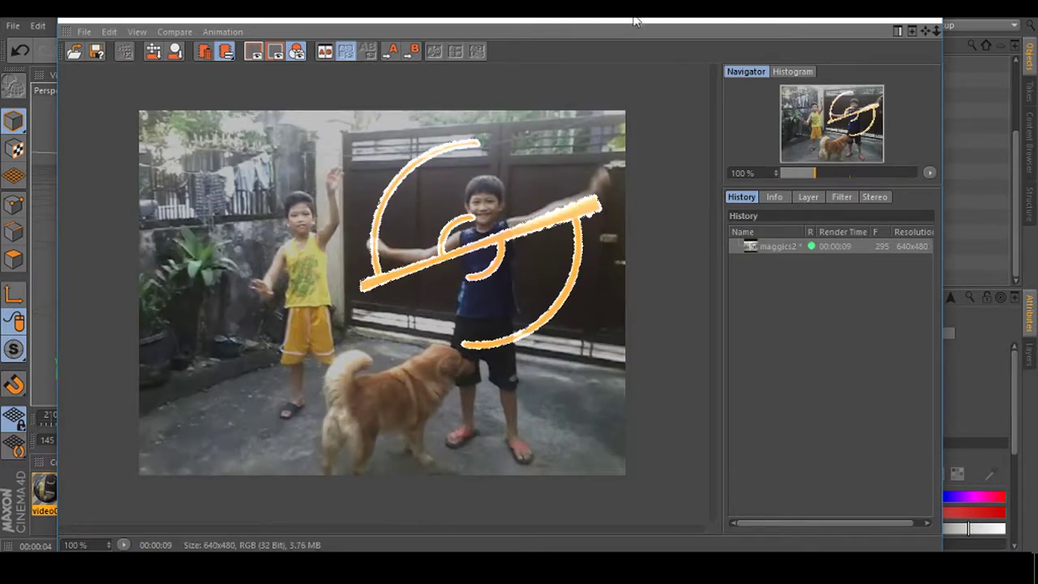
pyautogui.click(940, 22)
pyautogui.click(399, 51)
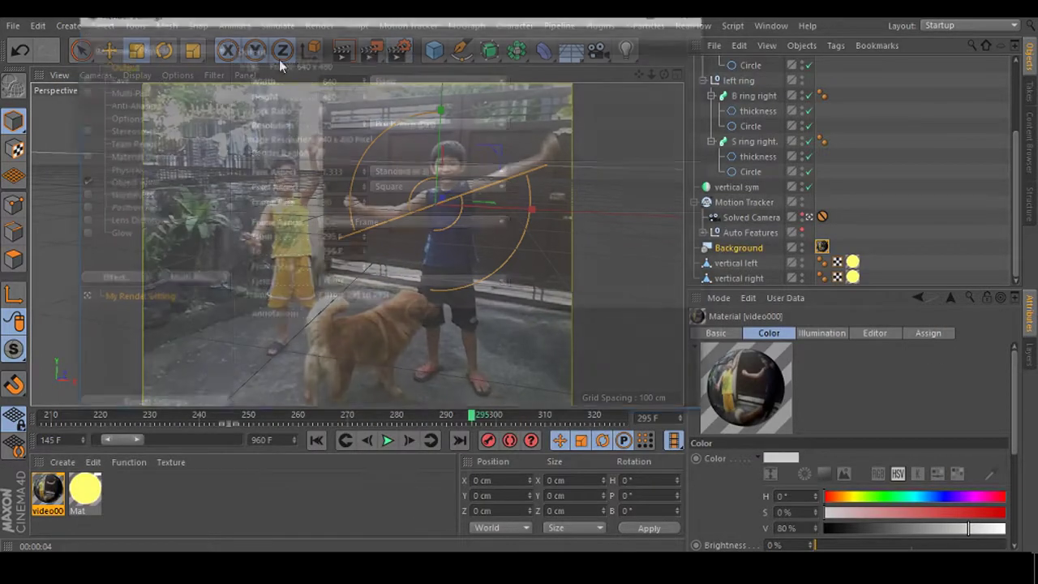
pyautogui.click(115, 79)
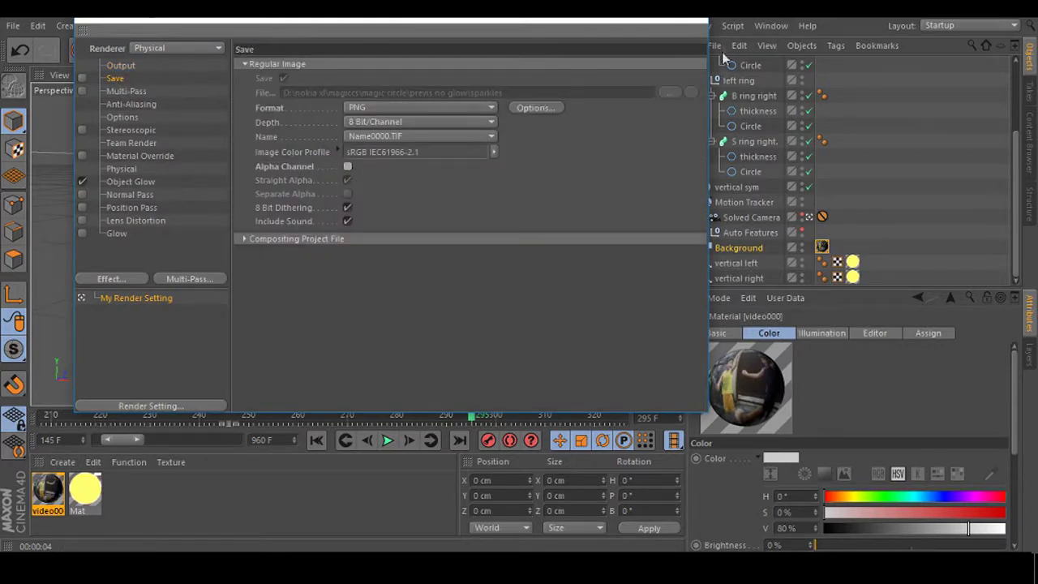
pyautogui.click(702, 23)
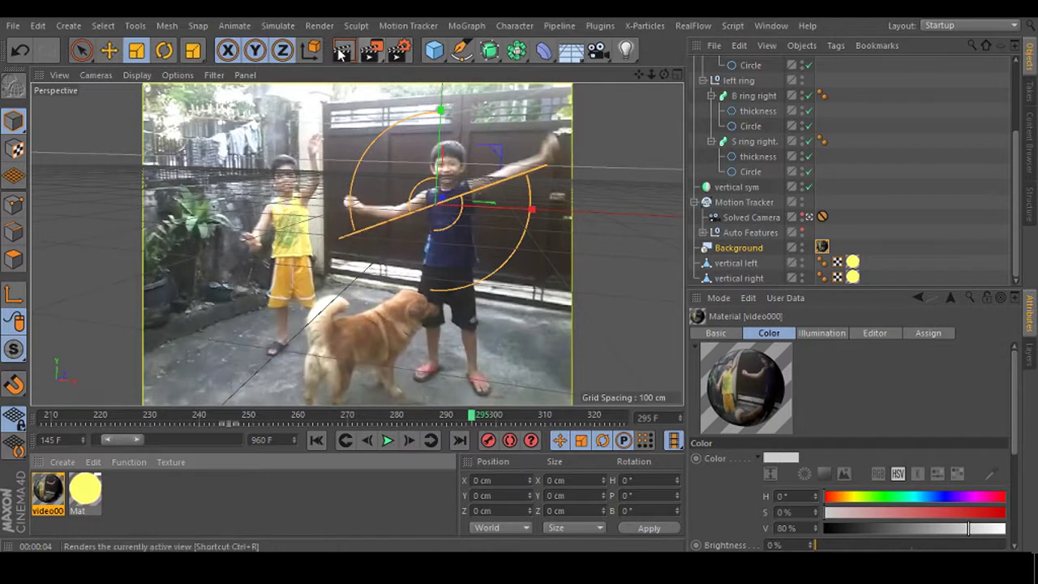
pyautogui.click(379, 47)
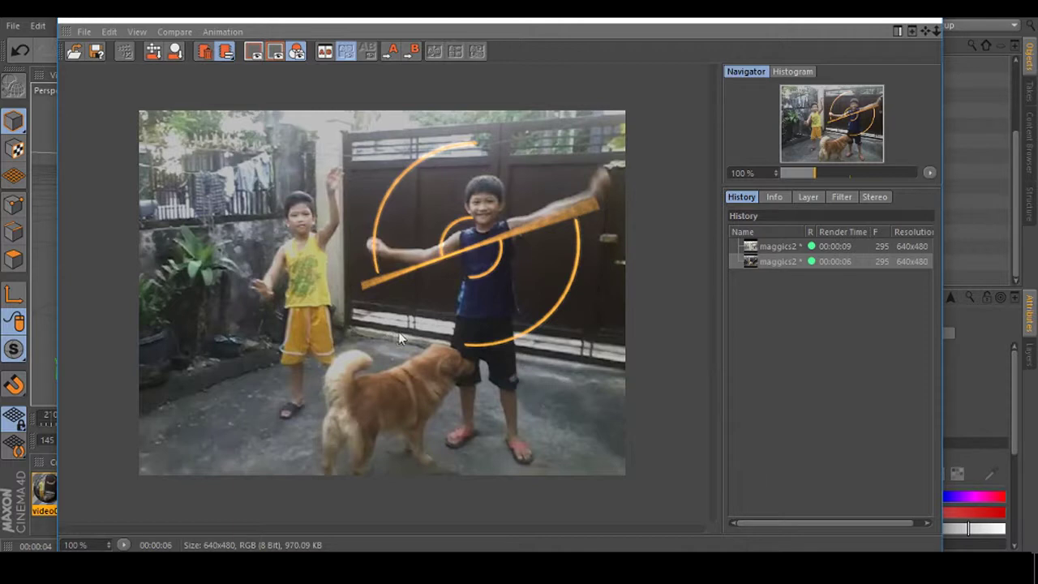
# - Shift the Mat material's luminance hue down to about 20° for a redder orange glow
pyautogui.click(935, 20)
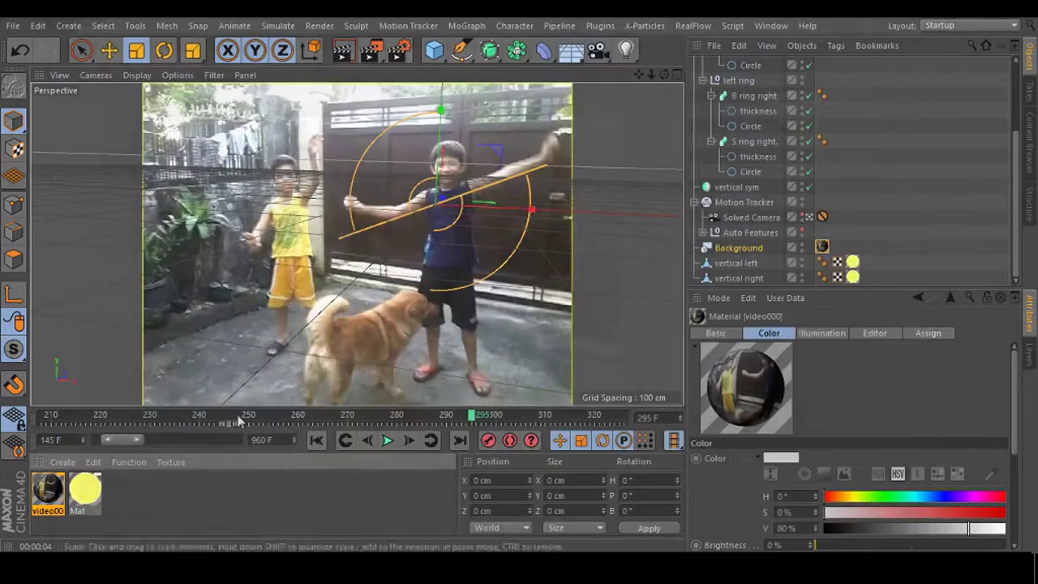
pyautogui.doubleClick(83, 491)
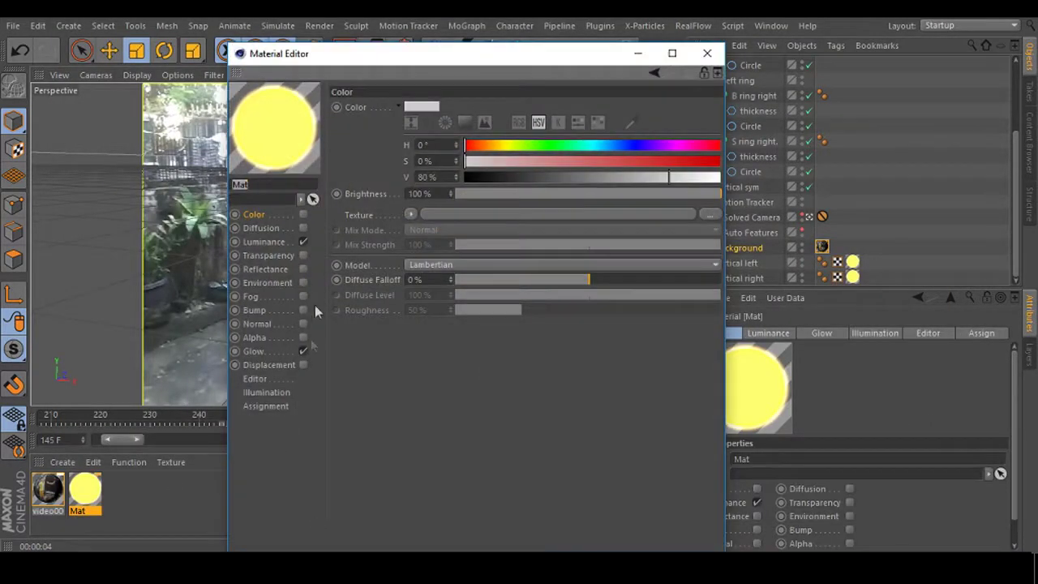
pyautogui.click(264, 242)
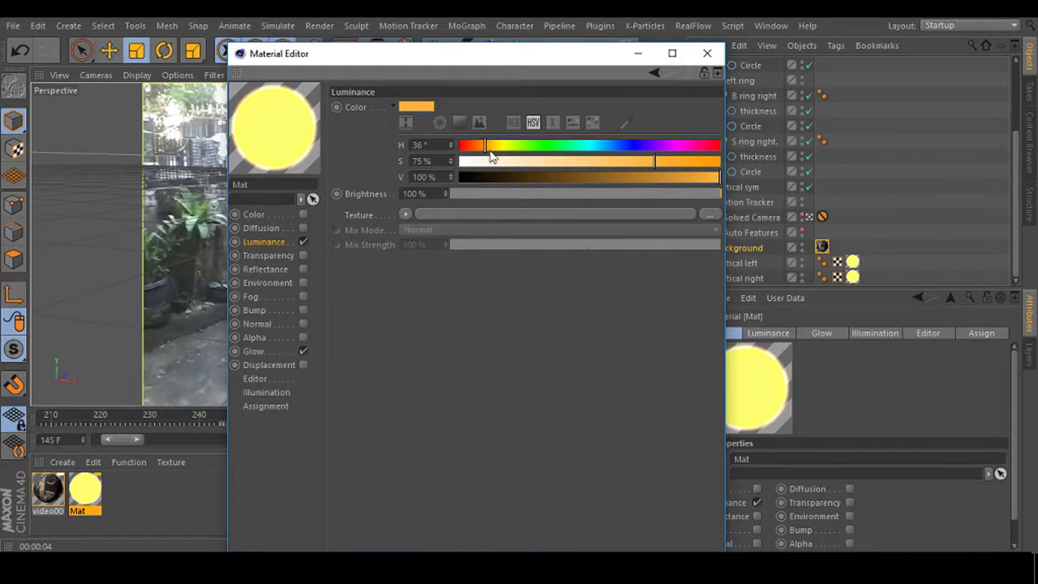
pyautogui.moveTo(486, 147)
pyautogui.mouseDown()
pyautogui.moveTo(464, 149)
pyautogui.moveTo(476, 157)
pyautogui.mouseUp()
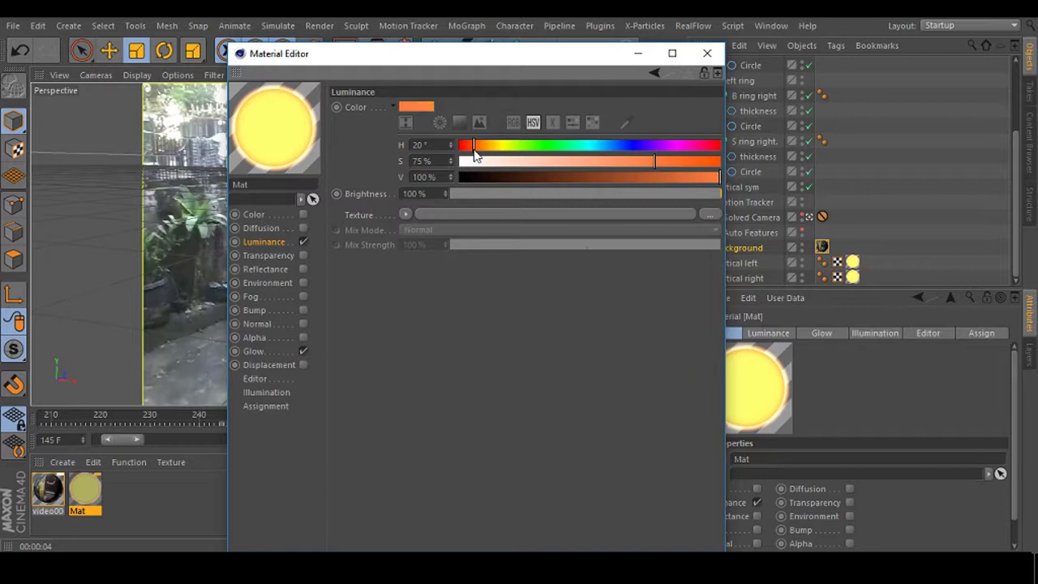
pyautogui.click(707, 53)
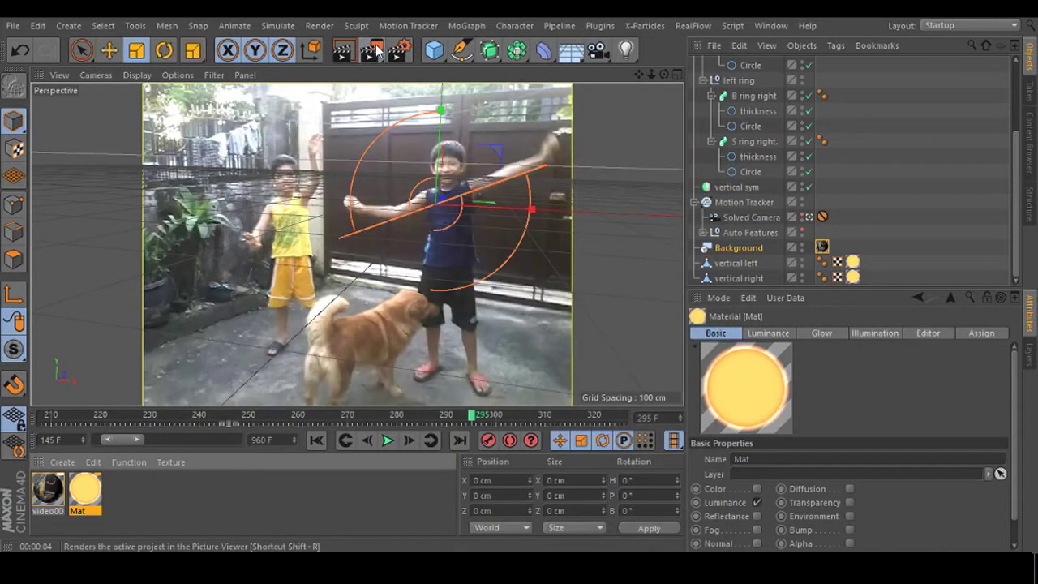
# - Render frame 295 with the new colour, close the preview, and deselect the Background object
pyautogui.click(372, 51)
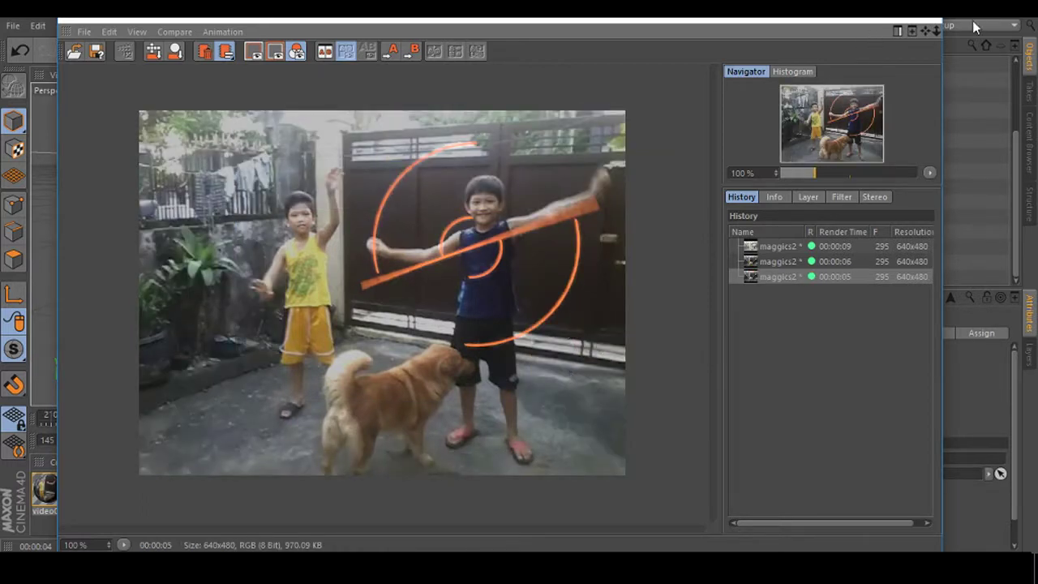
pyautogui.click(934, 23)
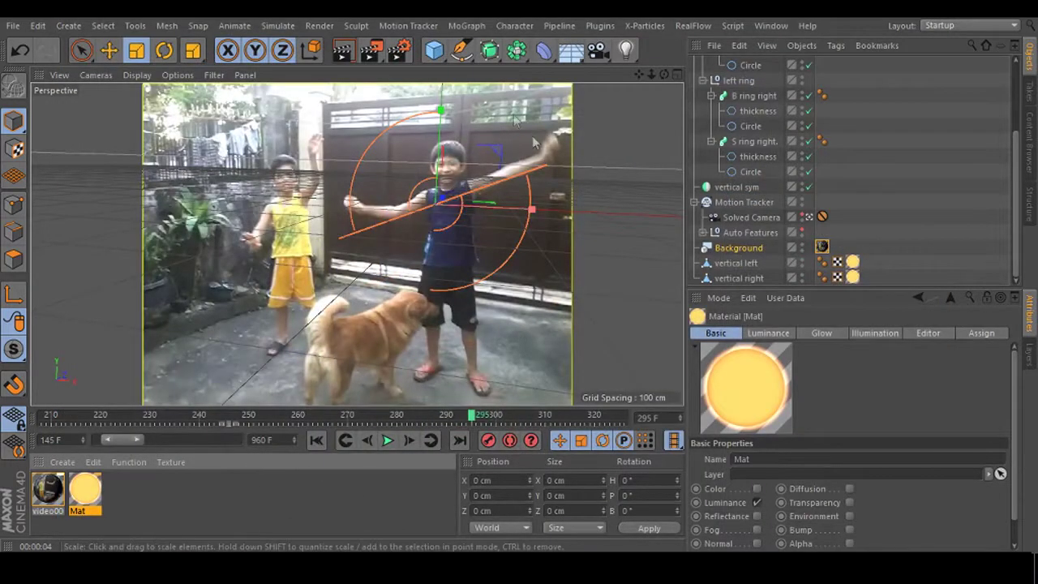
pyautogui.click(629, 149)
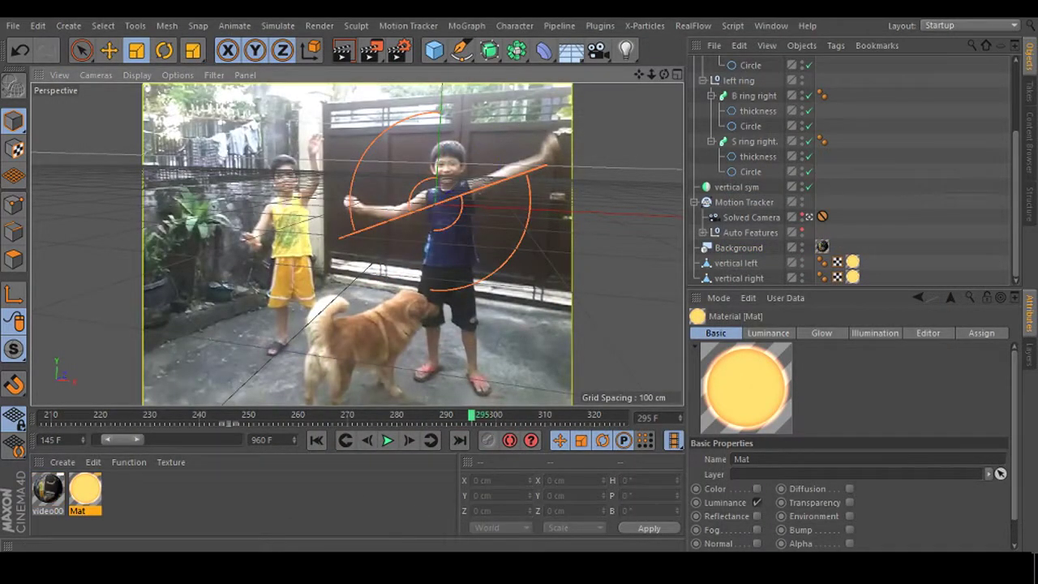
# - Drag the timeline range slider's right handle to extend the visible timeline to 580 F
pyautogui.moveTo(141, 441)
pyautogui.mouseDown()
pyautogui.moveTo(178, 449)
pyautogui.moveTo(202, 419)
pyautogui.moveTo(261, 415)
pyautogui.moveTo(206, 409)
pyautogui.mouseUp()
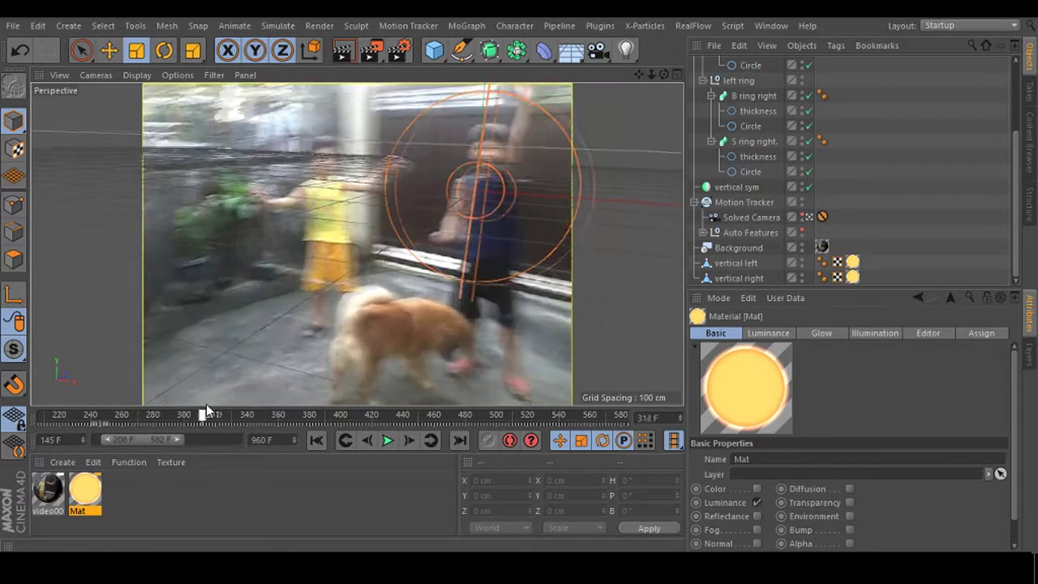
# - Collapse the ring group, add a Rectangle spline, and split the viewport into perspective and front views
pyautogui.moveTo(1020, 159); pyautogui.dragTo(1003, 87)
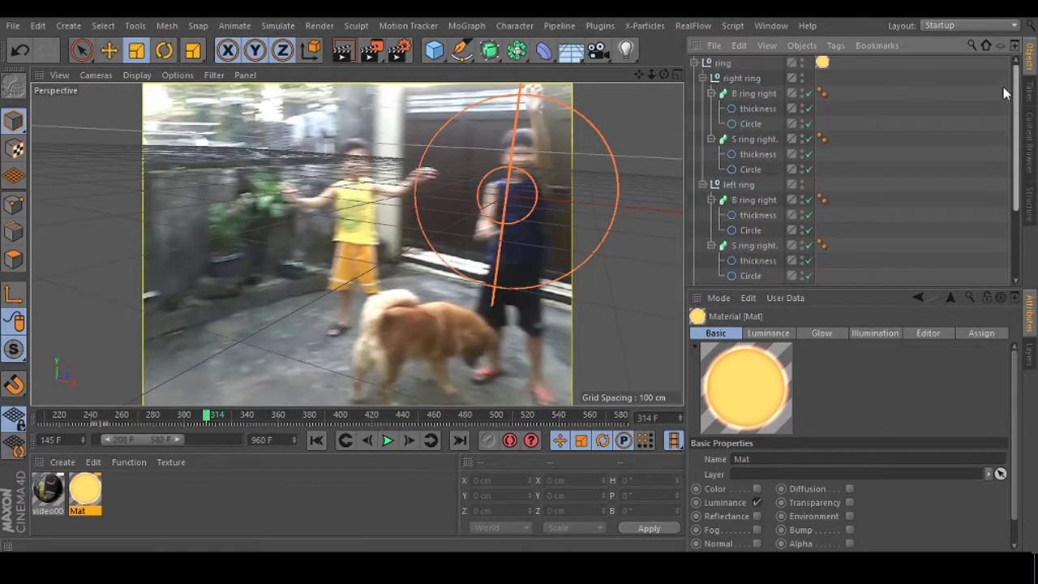
pyautogui.click(694, 63)
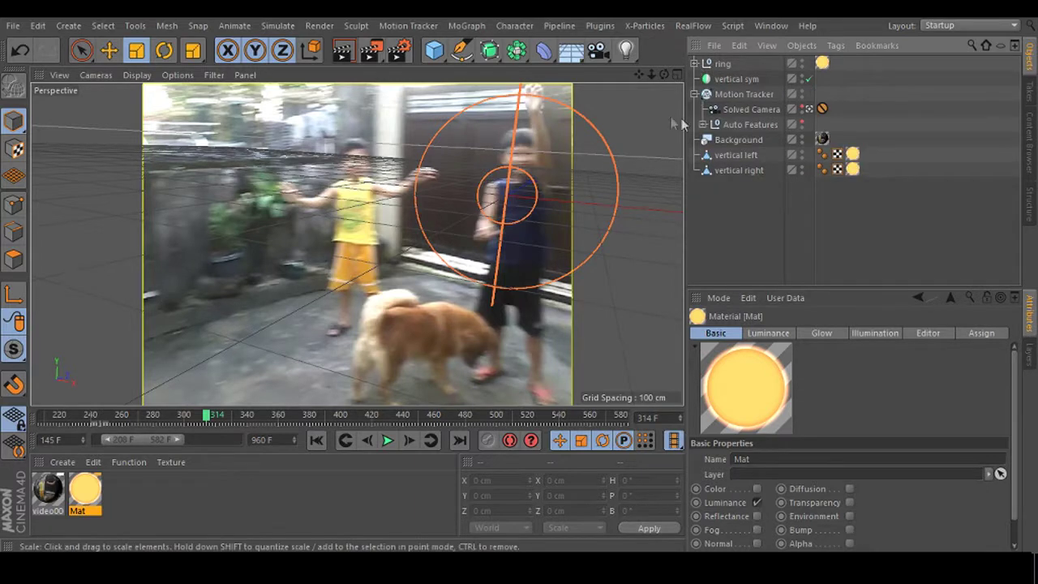
pyautogui.click(462, 51)
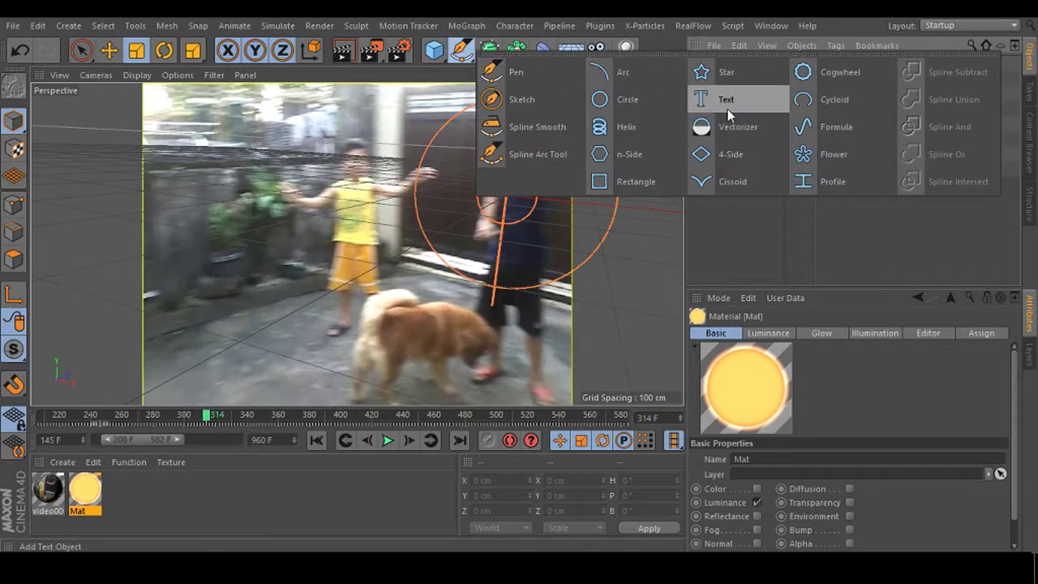
pyautogui.click(639, 181)
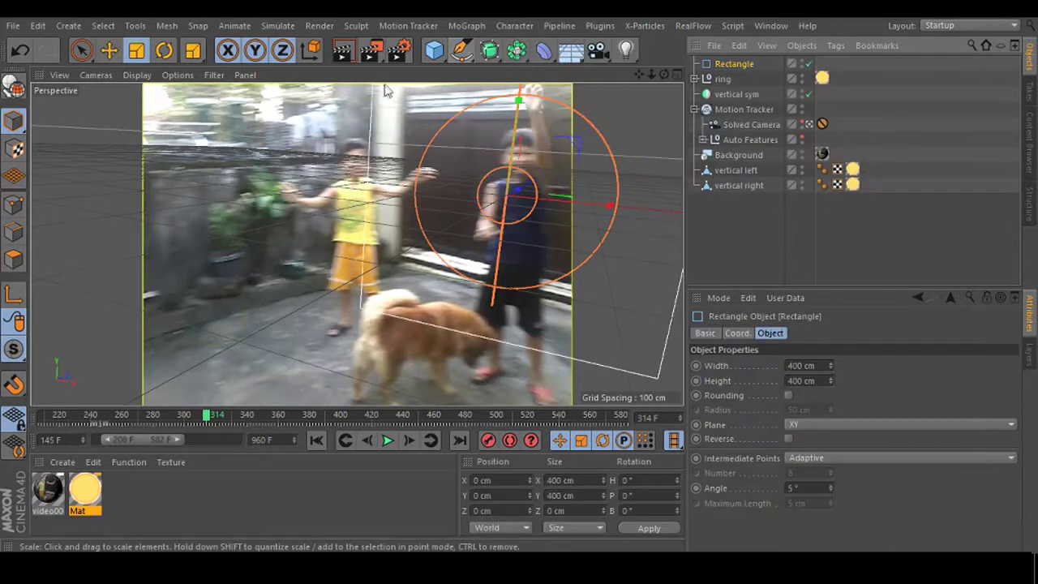
pyautogui.click(214, 74)
pyautogui.click(245, 74)
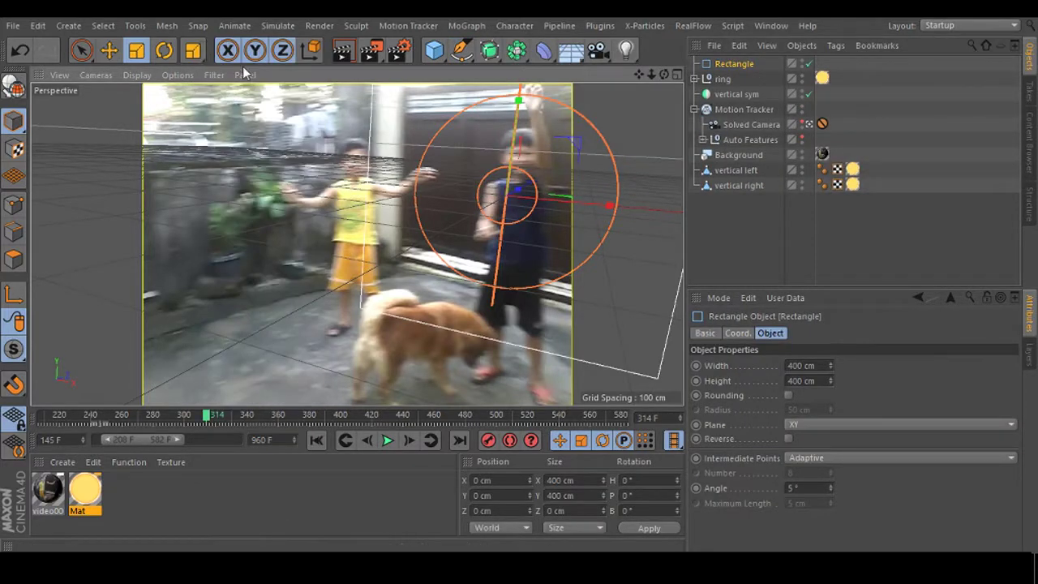
pyautogui.click(245, 75)
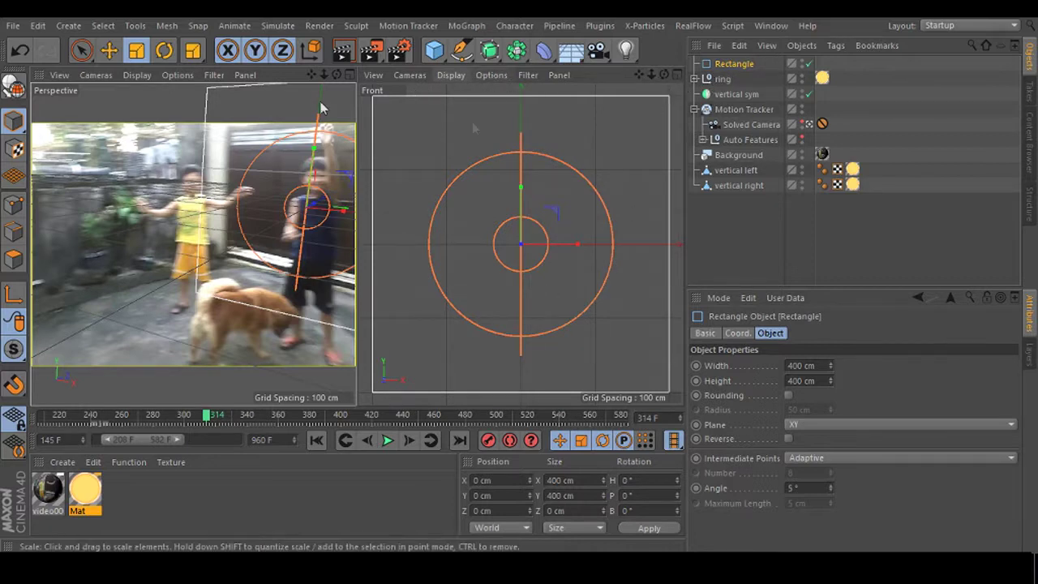
# - Scale the rectangle down to about 46.8 cm so it fits just inside the inner ring
pyautogui.moveTo(617, 151); pyautogui.dragTo(495, 179)
pyautogui.moveTo(647, 179); pyautogui.dragTo(480, 231)
pyautogui.moveTo(592, 209); pyautogui.dragTo(418, 267)
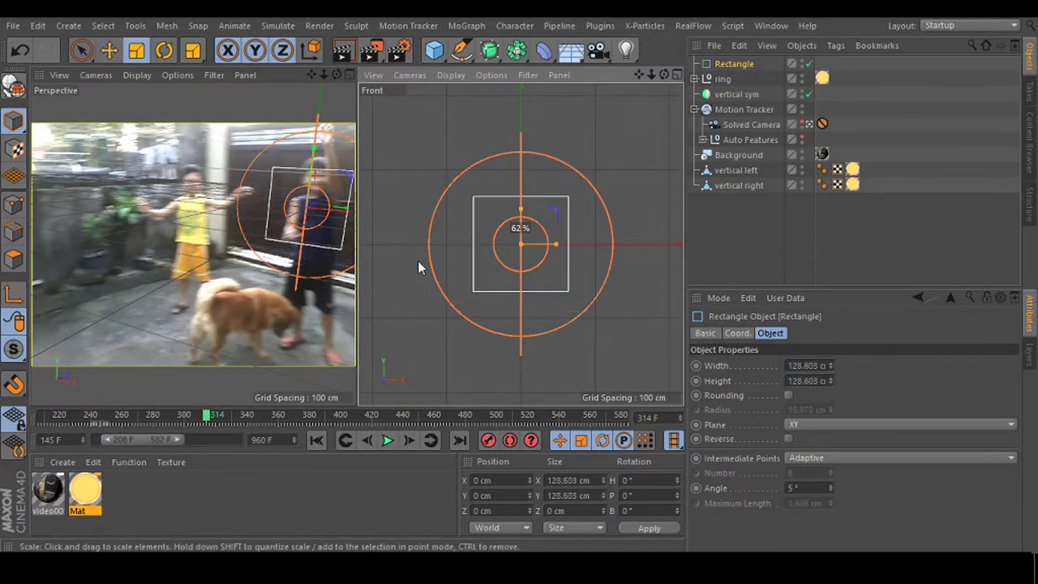
pyautogui.moveTo(625, 188); pyautogui.dragTo(402, 294)
pyautogui.moveTo(625, 181); pyautogui.dragTo(487, 235)
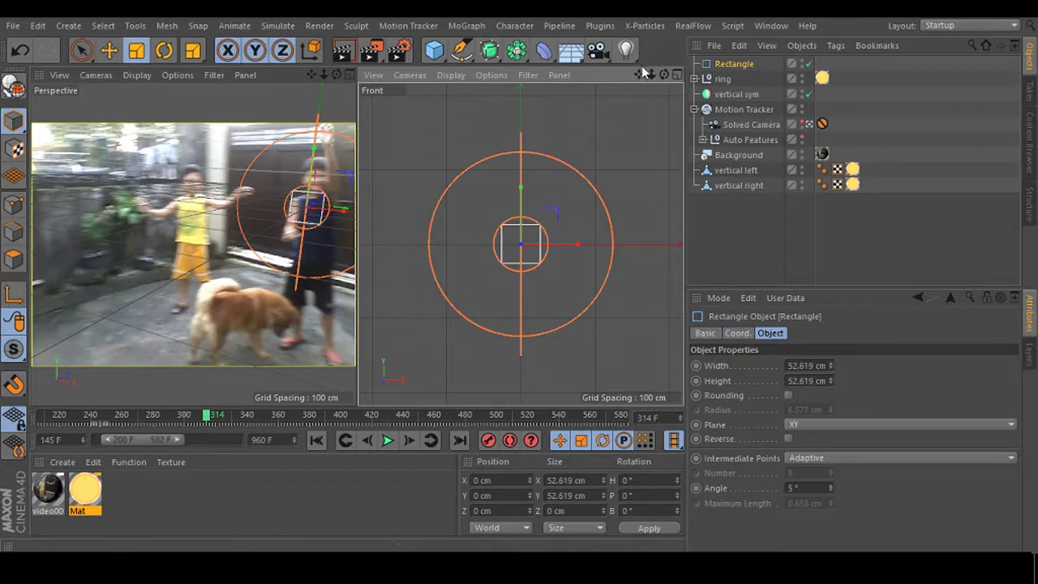
pyautogui.scroll(5, 629, 169)
pyautogui.moveTo(629, 170)
pyautogui.mouseDown()
pyautogui.moveTo(587, 183)
pyautogui.moveTo(565, 215)
pyautogui.moveTo(596, 212)
pyautogui.mouseUp()
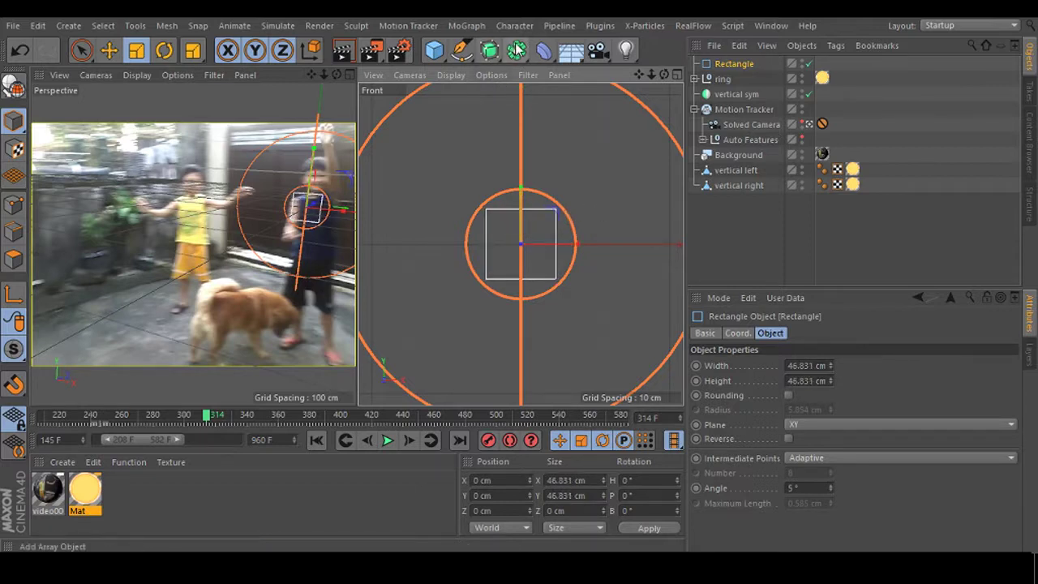
# - Add a Cloner object and nest the Rectangle under it
pyautogui.click(466, 25)
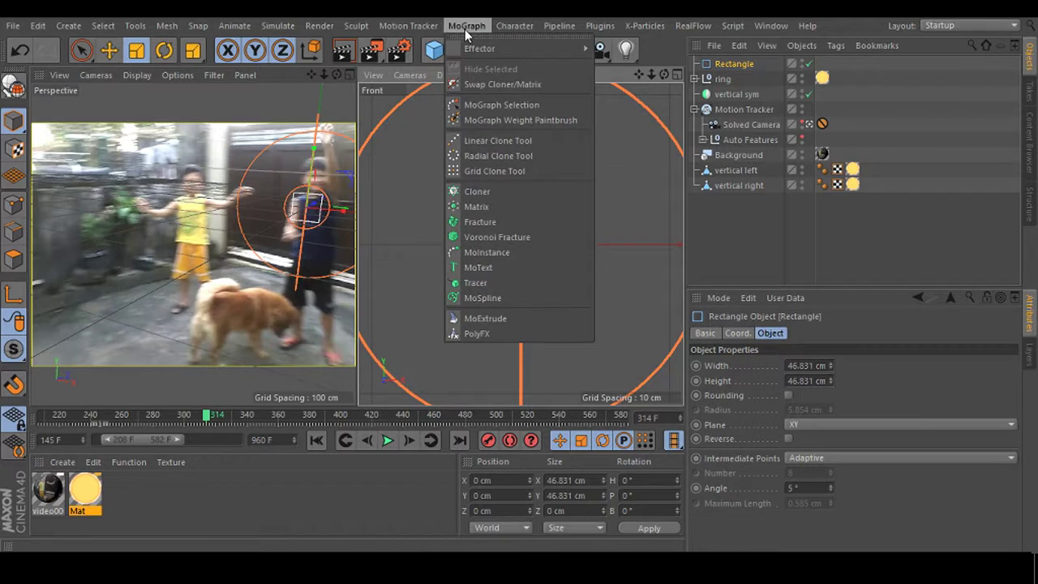
pyautogui.click(476, 191)
pyautogui.moveTo(740, 78); pyautogui.dragTo(736, 73)
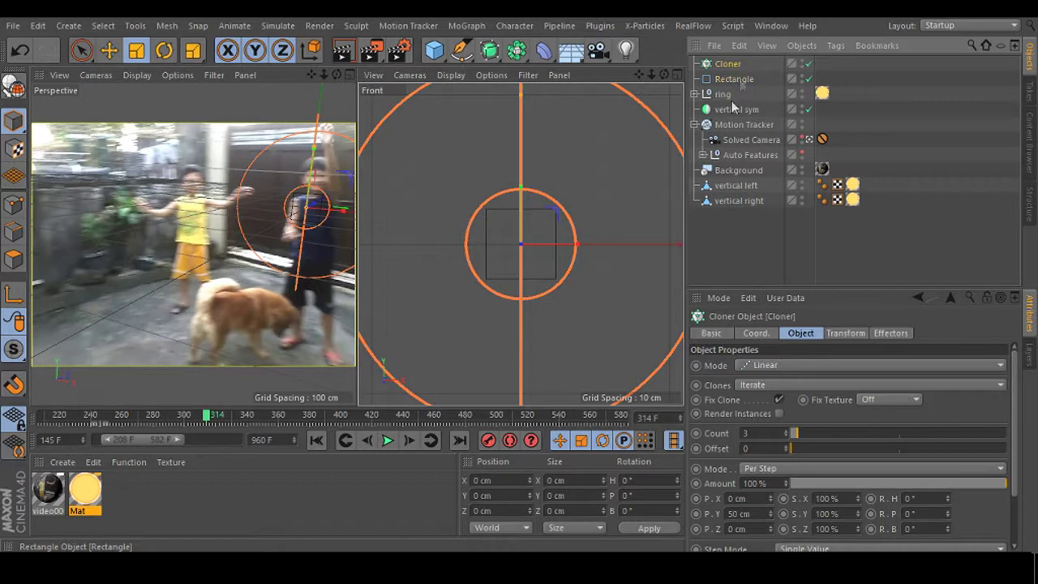
# - Move the thickness hexagon spline out of the ring group to sit just below the Cloner
pyautogui.moveTo(732, 106); pyautogui.dragTo(704, 111)
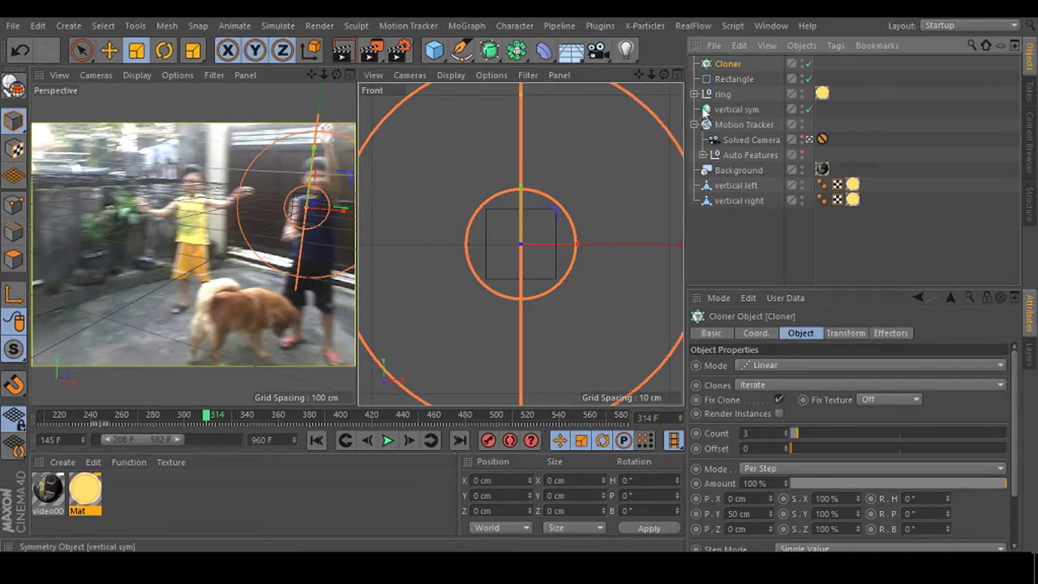
pyautogui.click(705, 94)
pyautogui.click(694, 94)
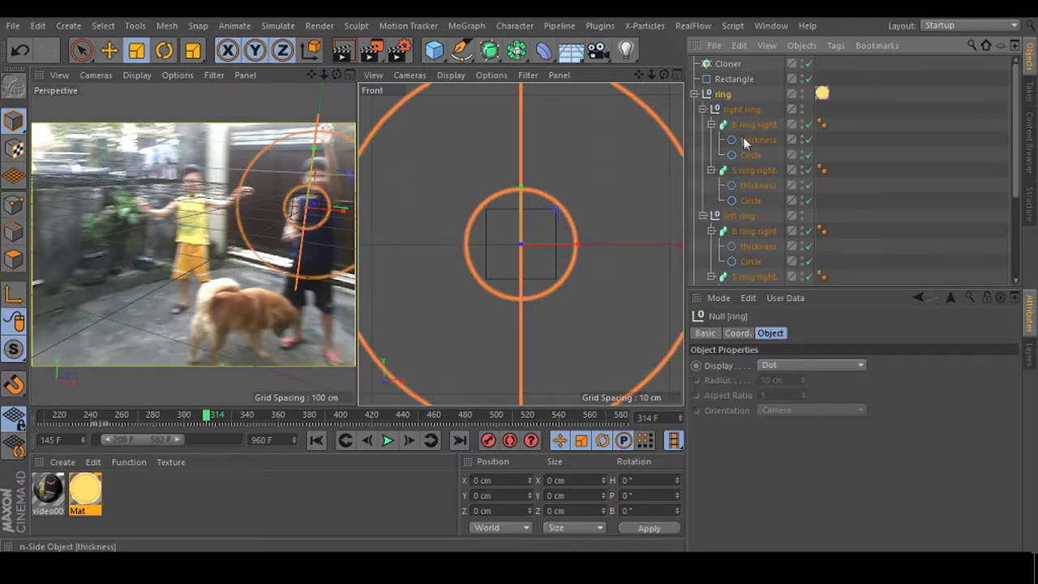
pyautogui.click(744, 140)
pyautogui.moveTo(745, 139); pyautogui.dragTo(756, 69)
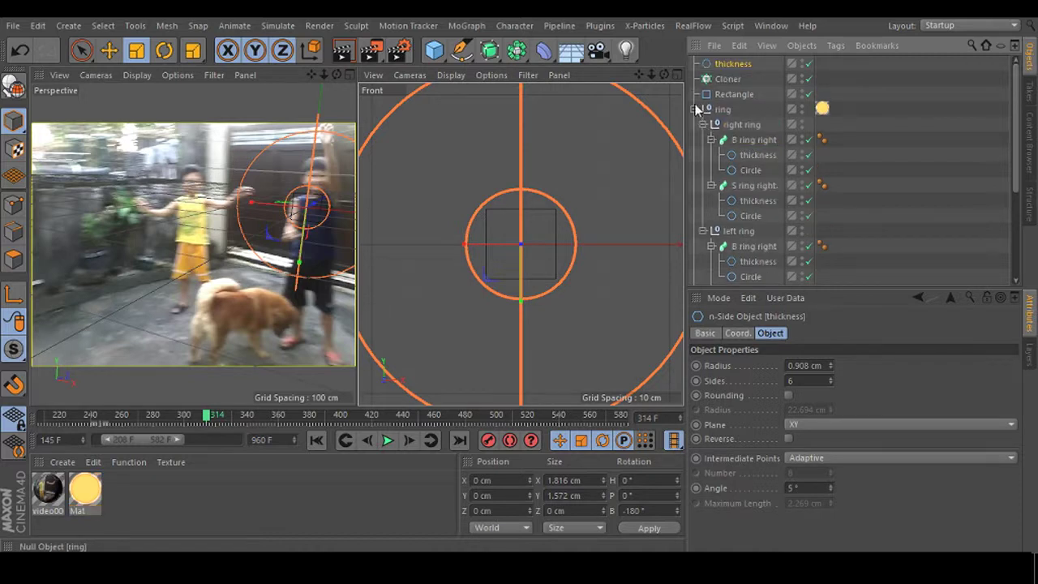
pyautogui.moveTo(732, 88); pyautogui.dragTo(728, 87)
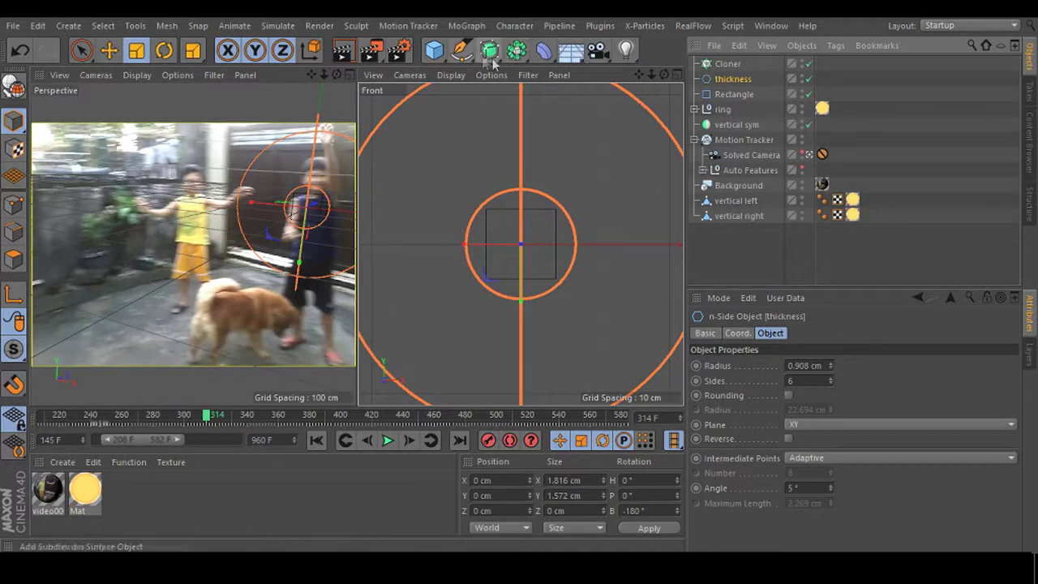
# - Add a Sweep using thickness as its profile and the Rectangle as its path
pyautogui.moveTo(493, 63); pyautogui.dragTo(640, 123)
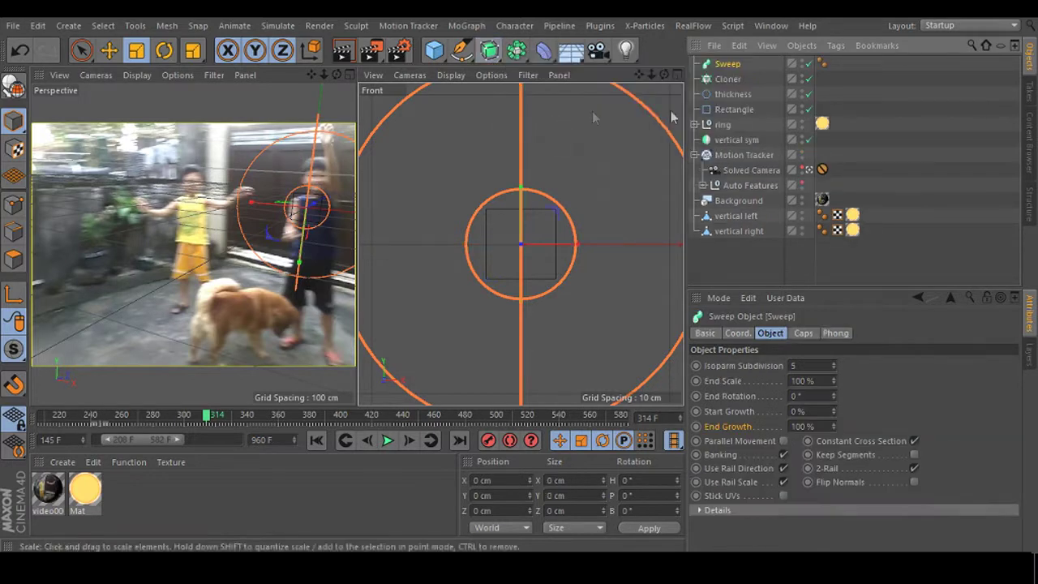
pyautogui.moveTo(735, 64); pyautogui.dragTo(728, 75)
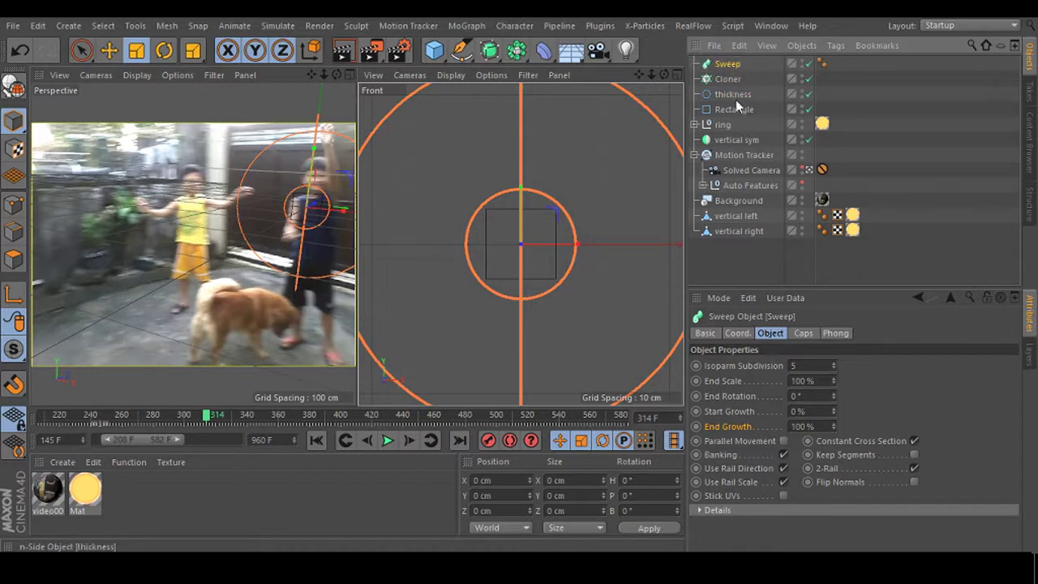
pyautogui.hotkey('ctrl', 'z')
pyautogui.moveTo(734, 96); pyautogui.dragTo(738, 112)
pyautogui.moveTo(734, 68)
pyautogui.mouseDown()
pyautogui.moveTo(737, 87)
pyautogui.moveTo(739, 73)
pyautogui.mouseUp()
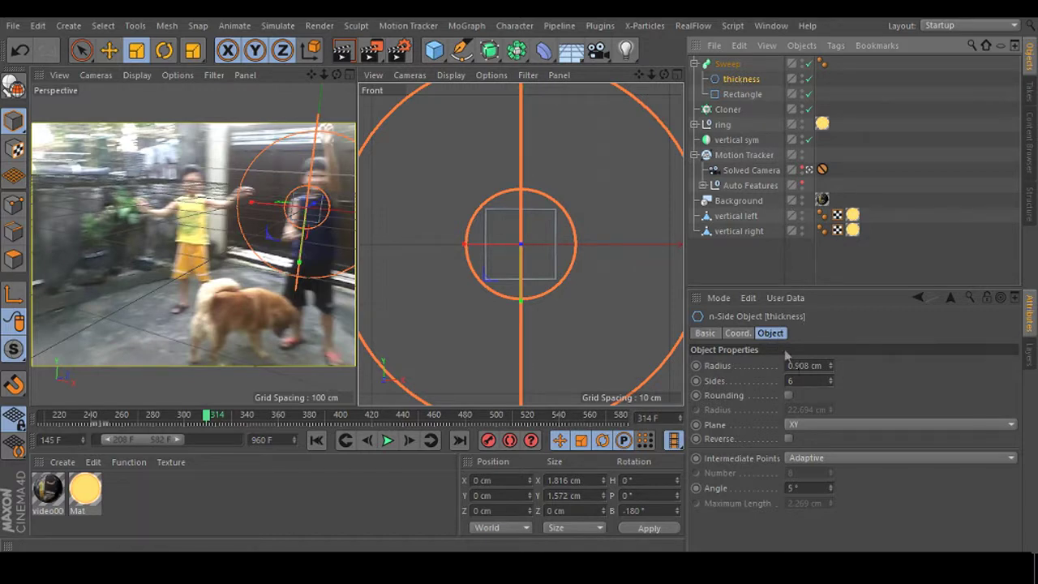
# - Scale the thickness hexagon profile down to about 93%
pyautogui.click(736, 333)
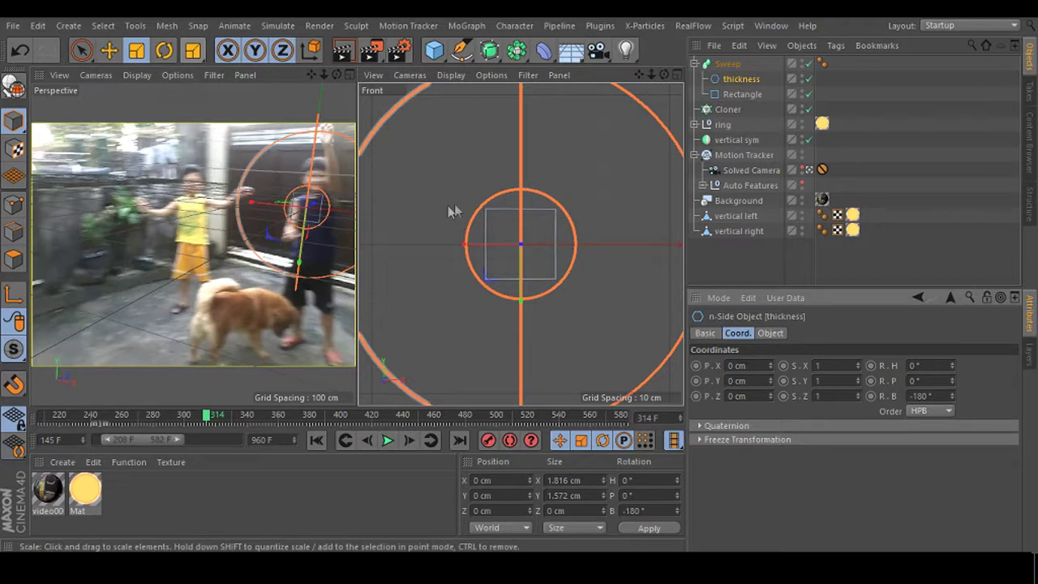
pyautogui.moveTo(623, 178); pyautogui.dragTo(580, 191)
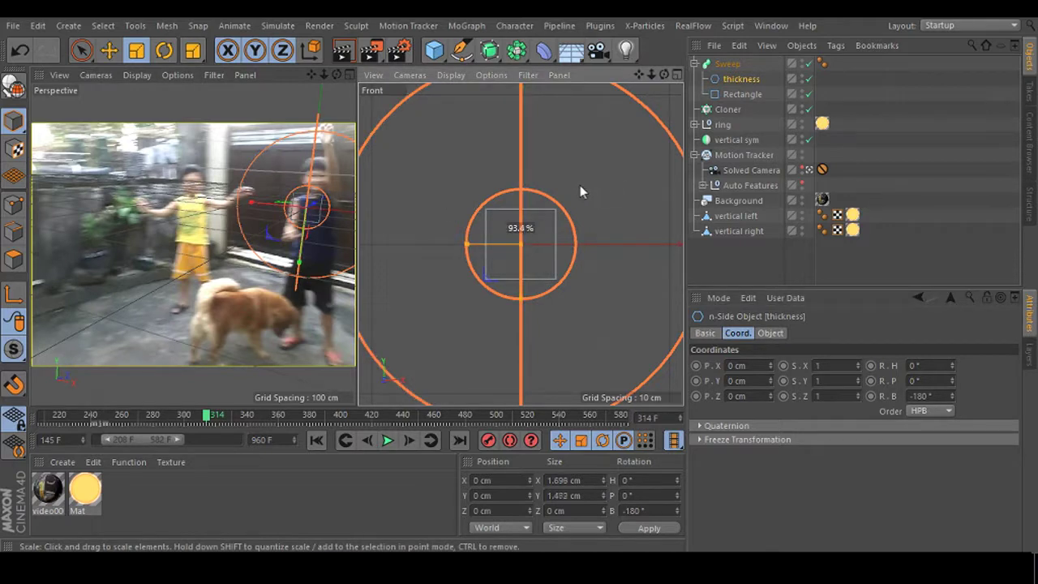
pyautogui.moveTo(427, 182); pyautogui.dragTo(427, 185)
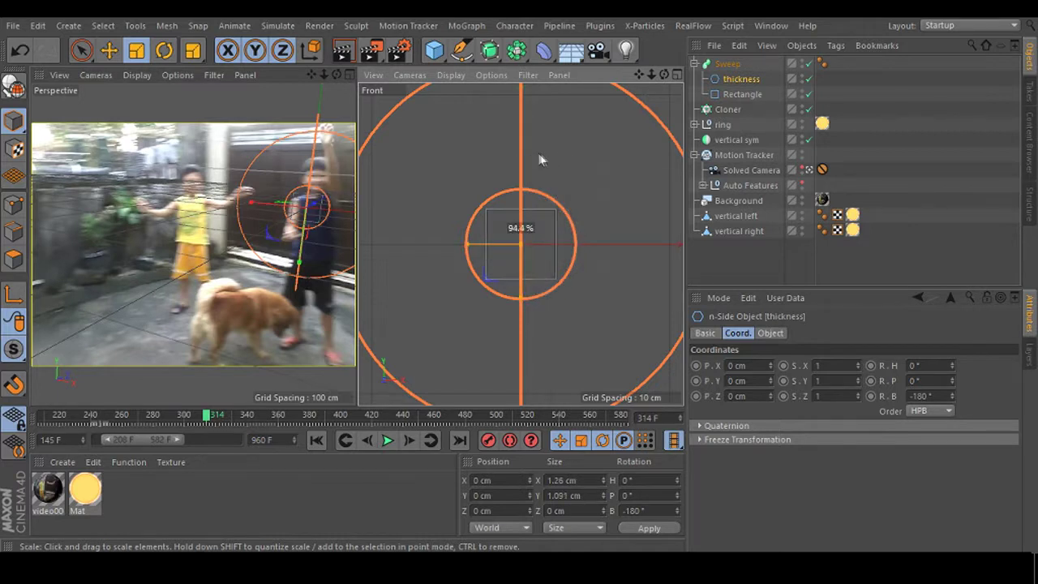
pyautogui.moveTo(563, 149); pyautogui.dragTo(565, 150)
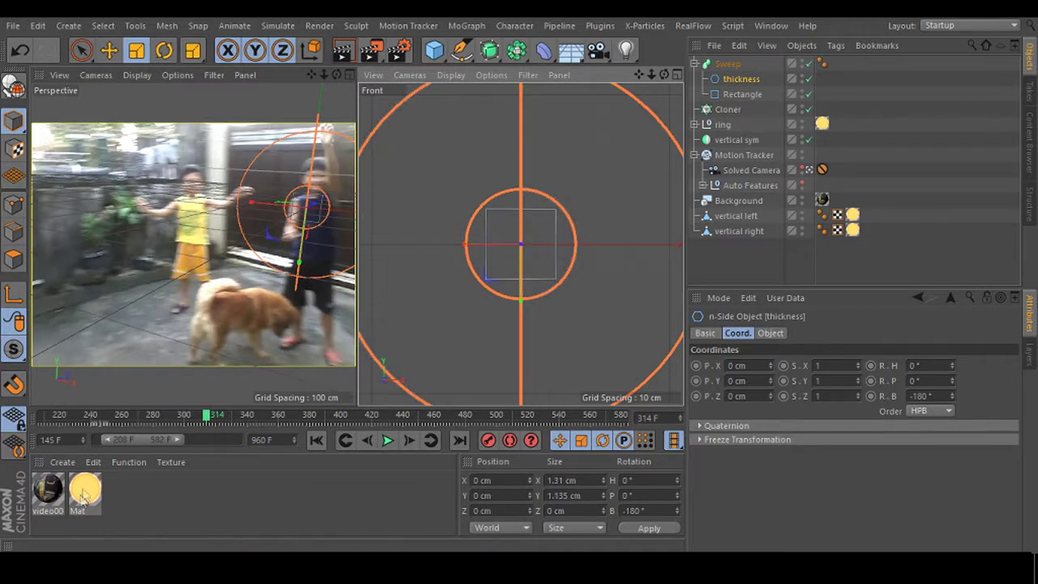
# - Apply the Mat material to the Sweep, shrink the hexagon slightly more, and re-render the view
pyautogui.moveTo(732, 69); pyautogui.dragTo(730, 65)
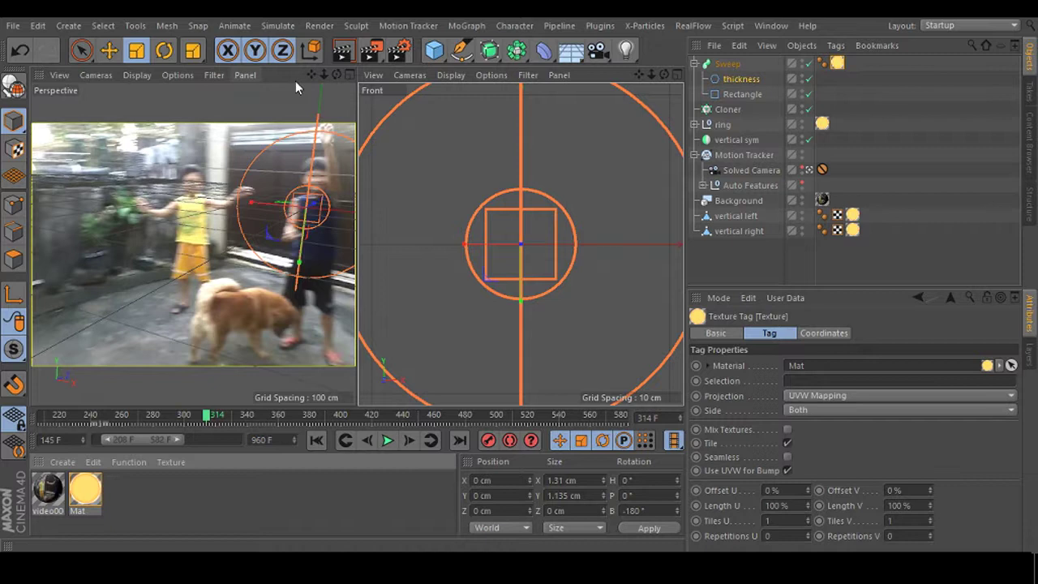
pyautogui.click(343, 53)
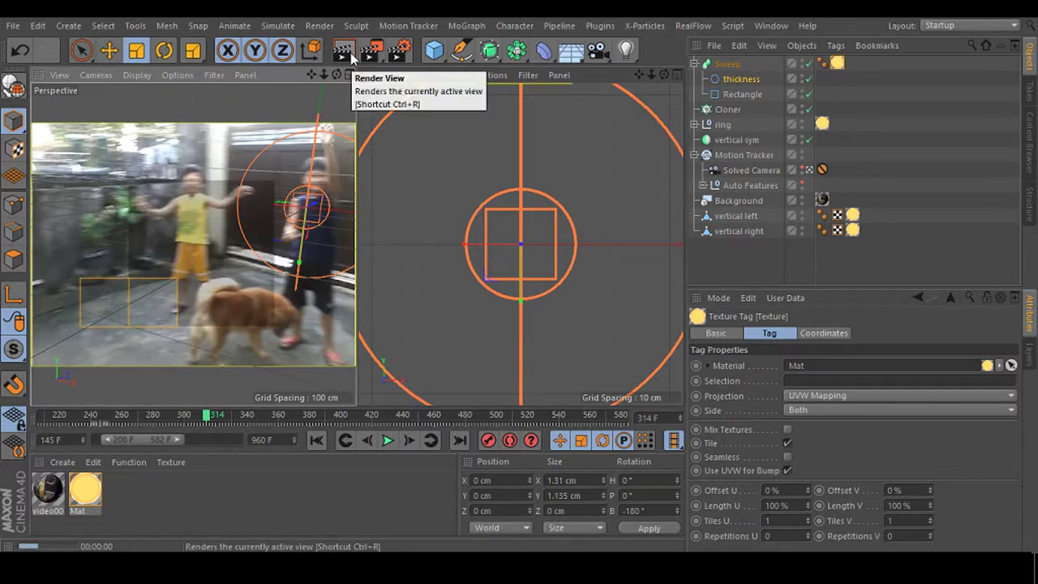
pyautogui.click(565, 285)
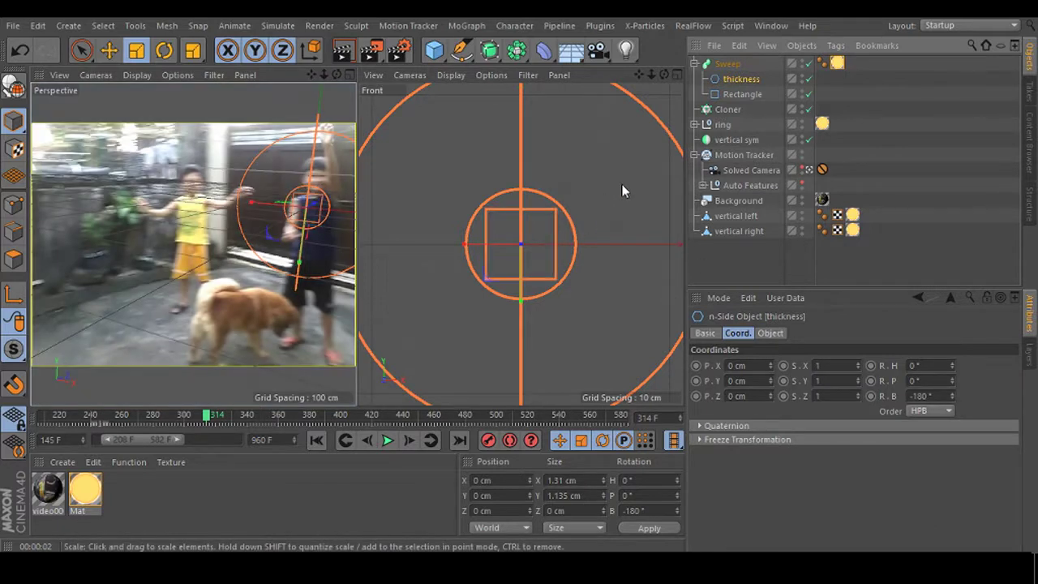
pyautogui.moveTo(622, 184); pyautogui.dragTo(515, 228)
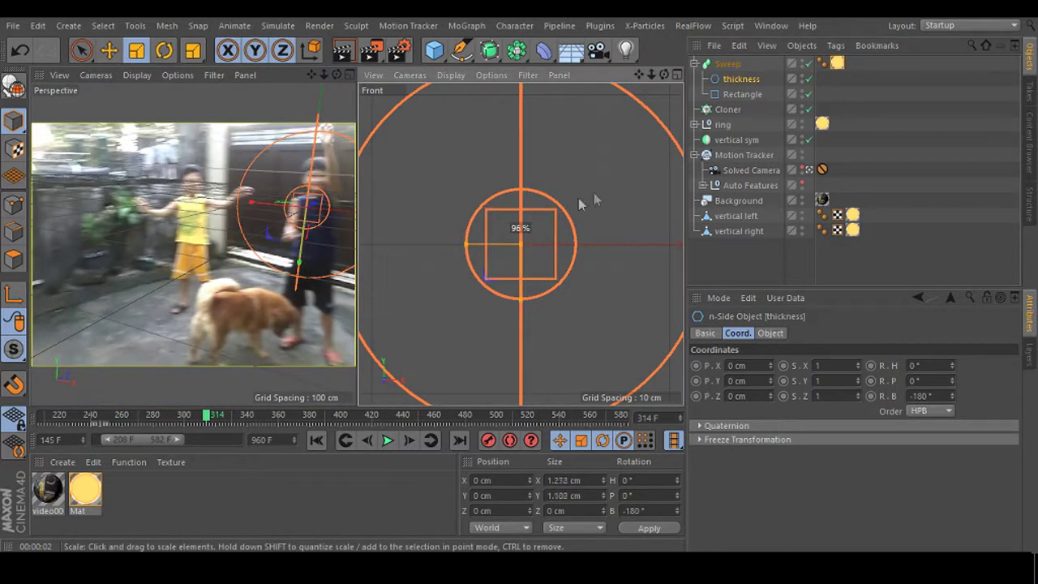
pyautogui.click(343, 53)
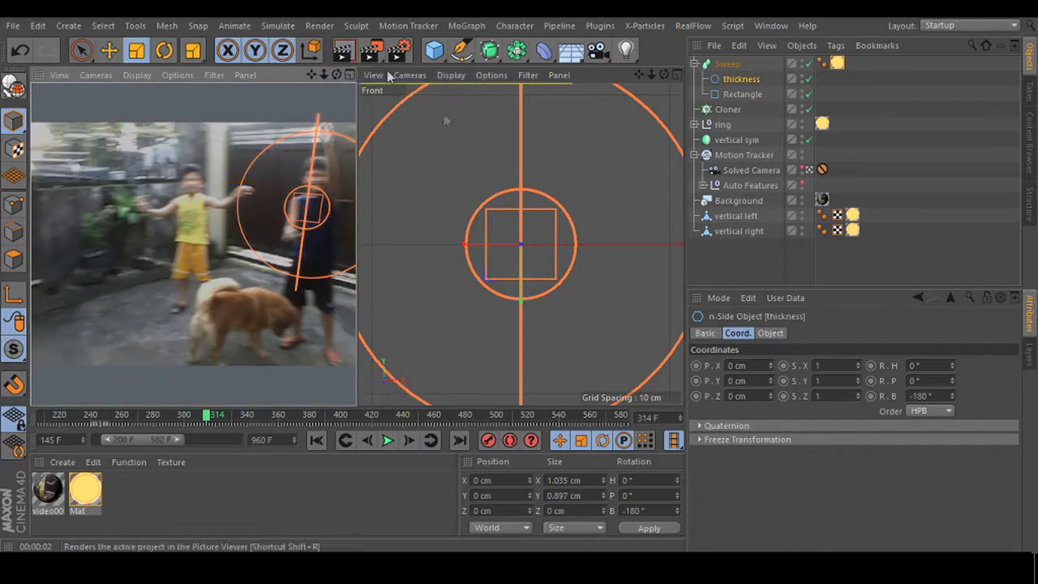
# - Deepen the Mat material's luminance colour to orange by adjusting hue and saturation, then render to check
pyautogui.click(87, 489)
pyautogui.doubleClick(87, 489)
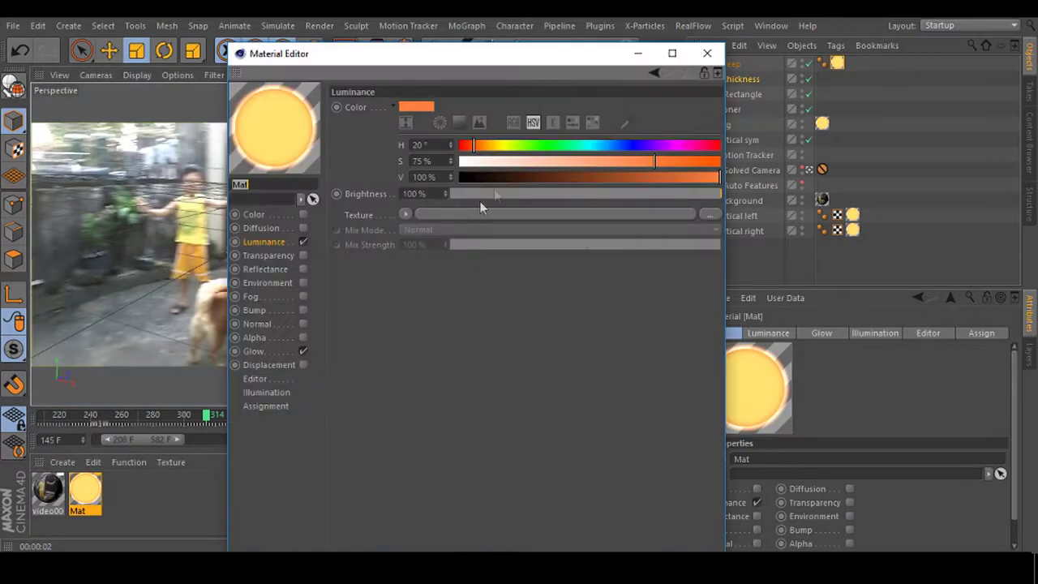
pyautogui.moveTo(627, 161)
pyautogui.mouseDown()
pyautogui.moveTo(611, 161)
pyautogui.moveTo(636, 165)
pyautogui.mouseUp()
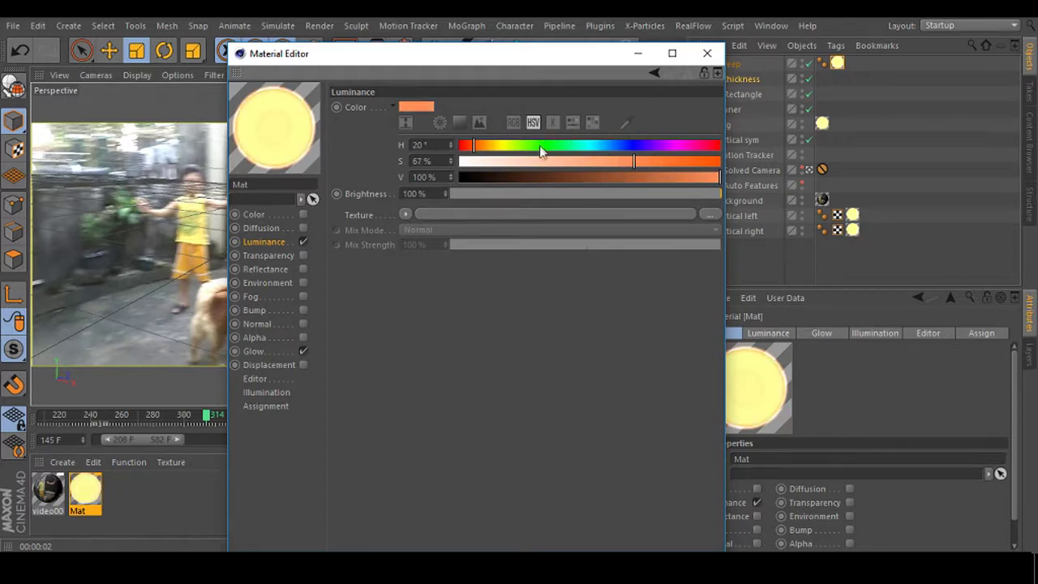
pyautogui.click(486, 147)
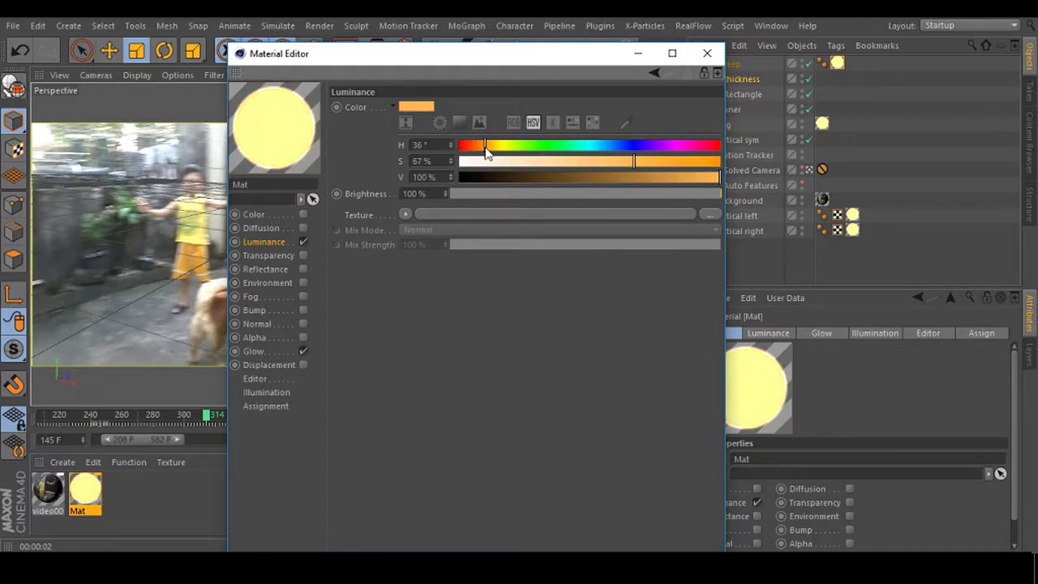
pyautogui.moveTo(480, 154); pyautogui.dragTo(477, 152)
pyautogui.moveTo(640, 165); pyautogui.dragTo(663, 162)
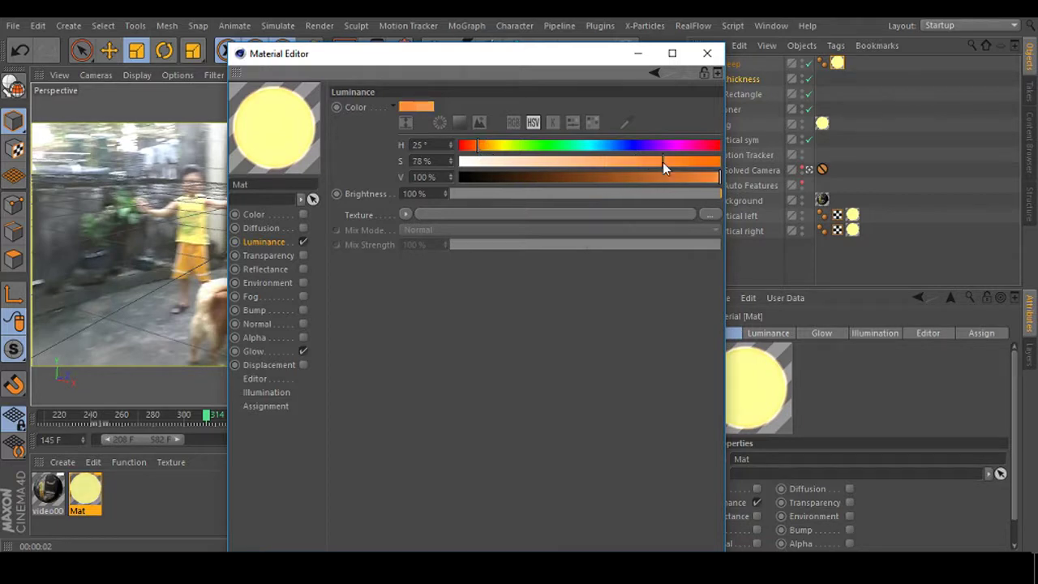
pyautogui.click(707, 53)
pyautogui.click(343, 51)
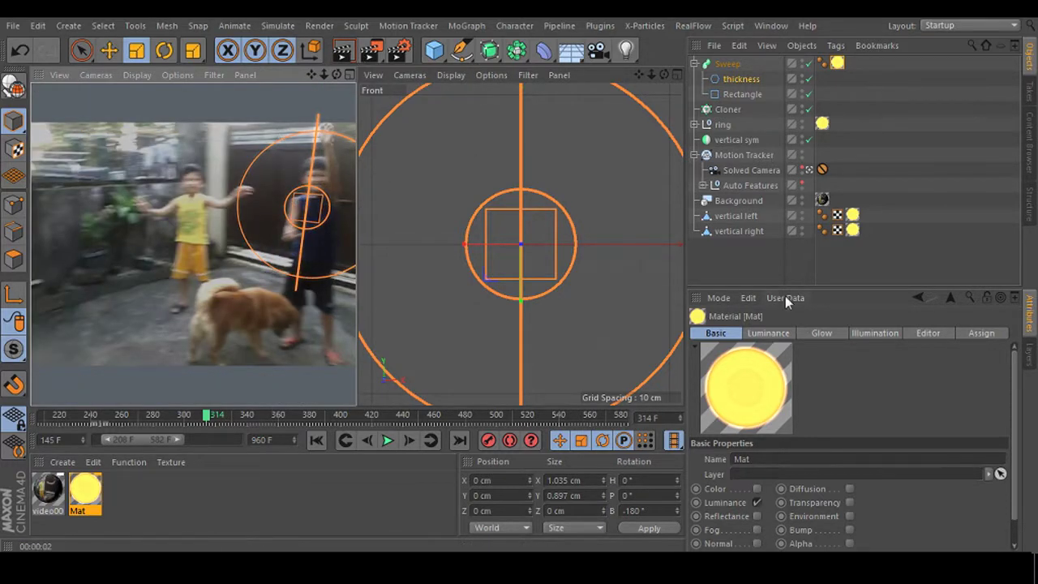
# - Set Mat's glow to 500% outer strength, frequency 2 and 30% random
pyautogui.doubleClick(95, 485)
pyautogui.click(253, 351)
pyautogui.write('500')
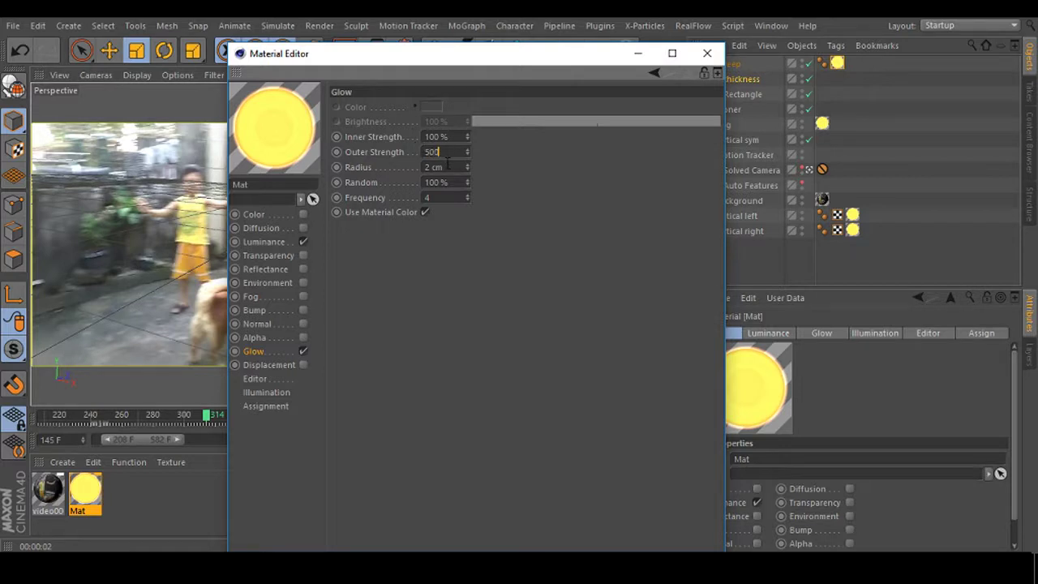
pyautogui.press('Return')
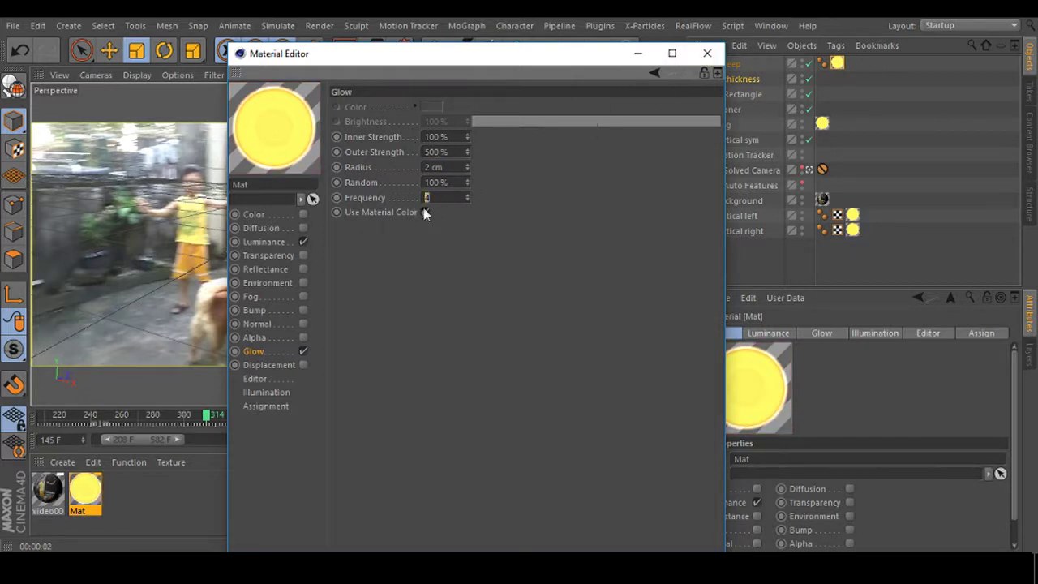
pyautogui.write('2')
pyautogui.doubleClick(445, 183)
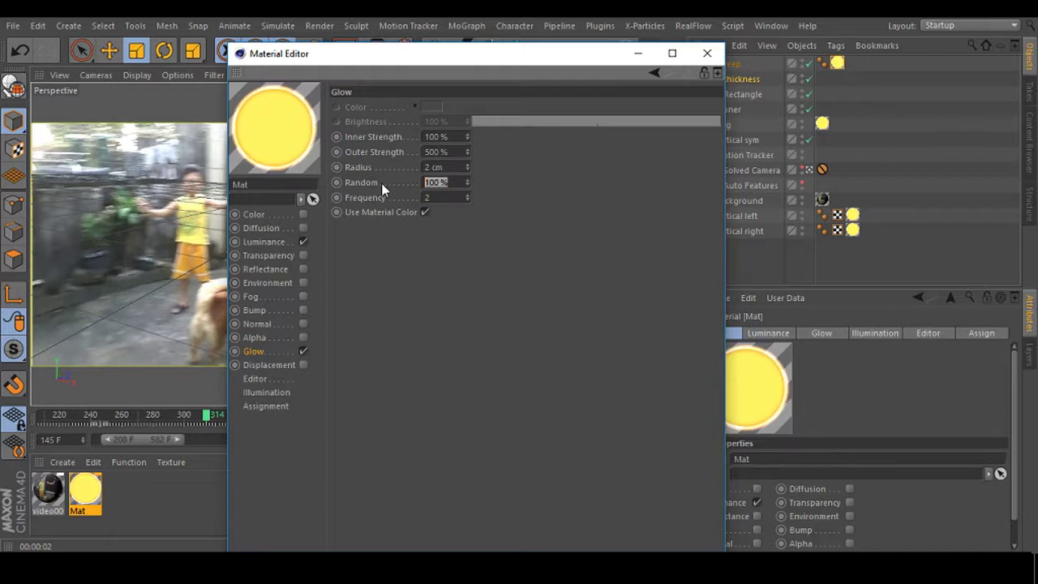
pyautogui.write('30')
pyautogui.press('Return')
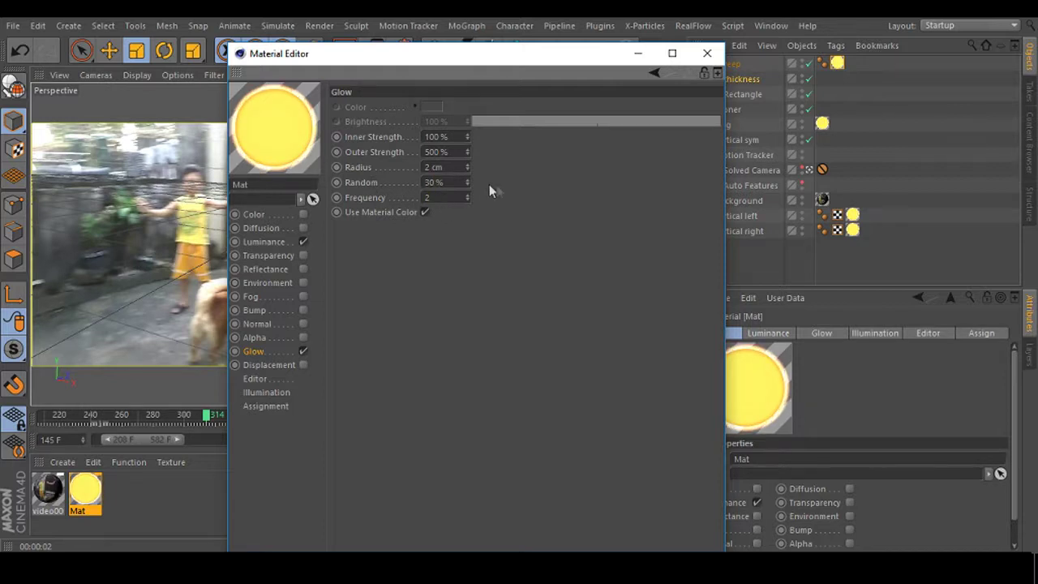
pyautogui.click(707, 54)
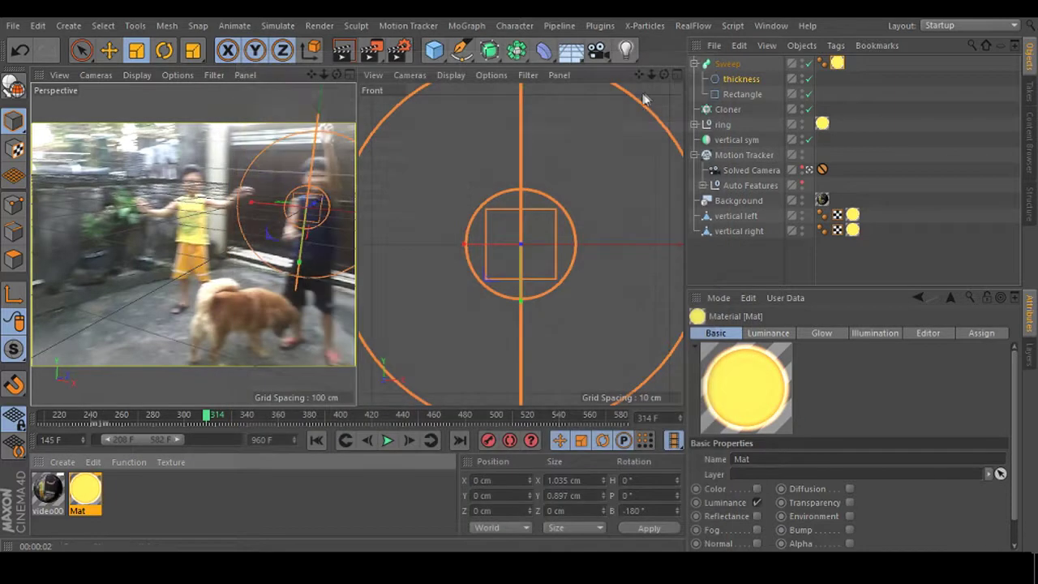
# - Render to check the glow, then nest the Sweep under the Cloner
pyautogui.click(342, 52)
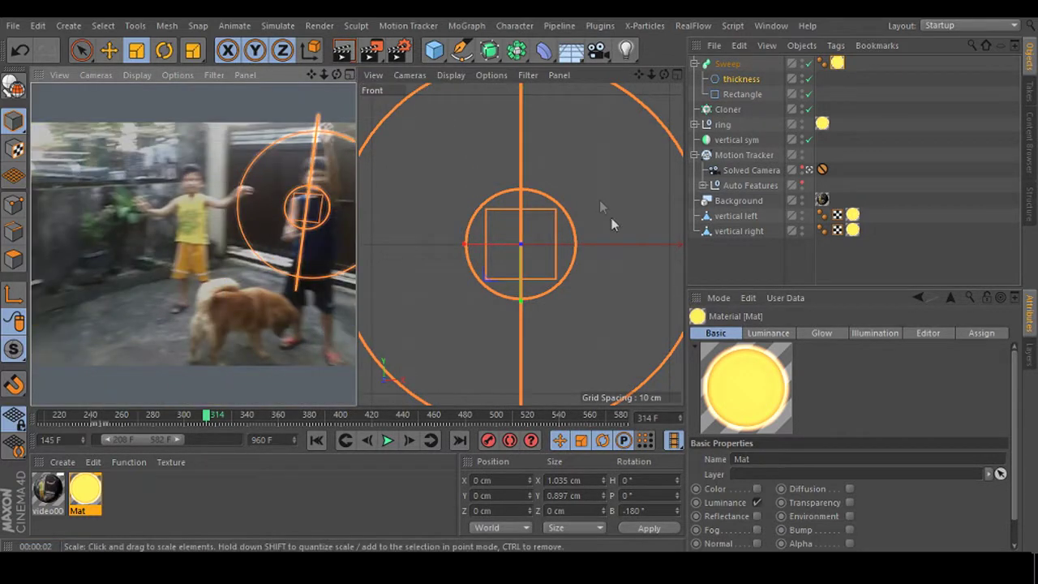
pyautogui.click(795, 265)
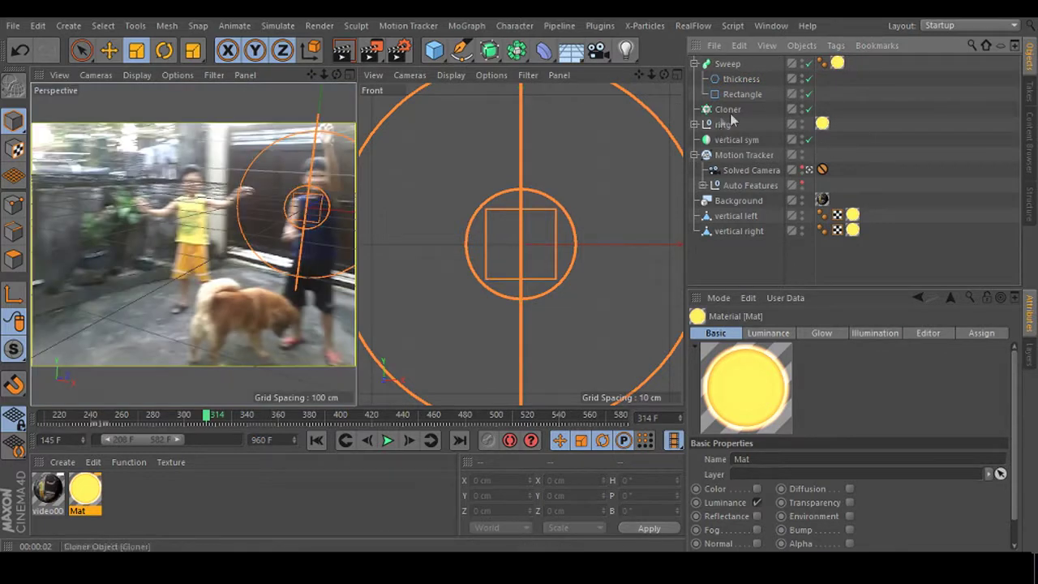
pyautogui.click(695, 64)
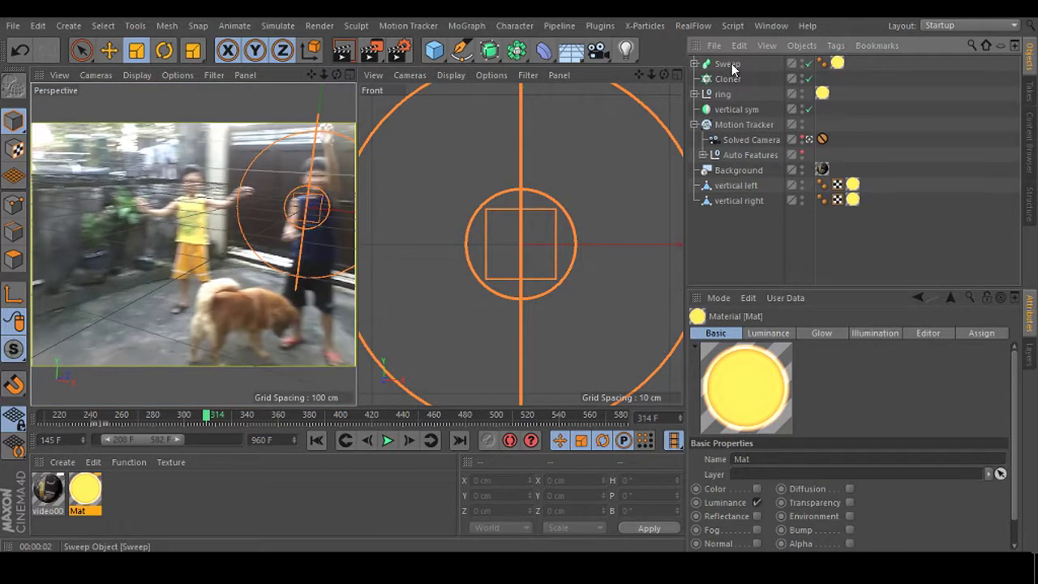
pyautogui.click(729, 64)
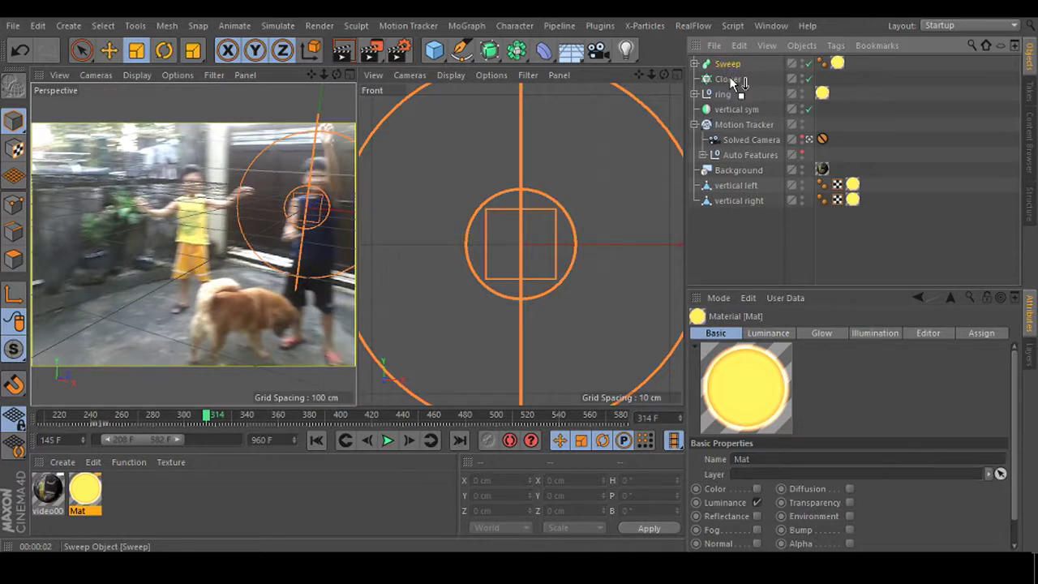
pyautogui.moveTo(734, 81); pyautogui.dragTo(732, 79)
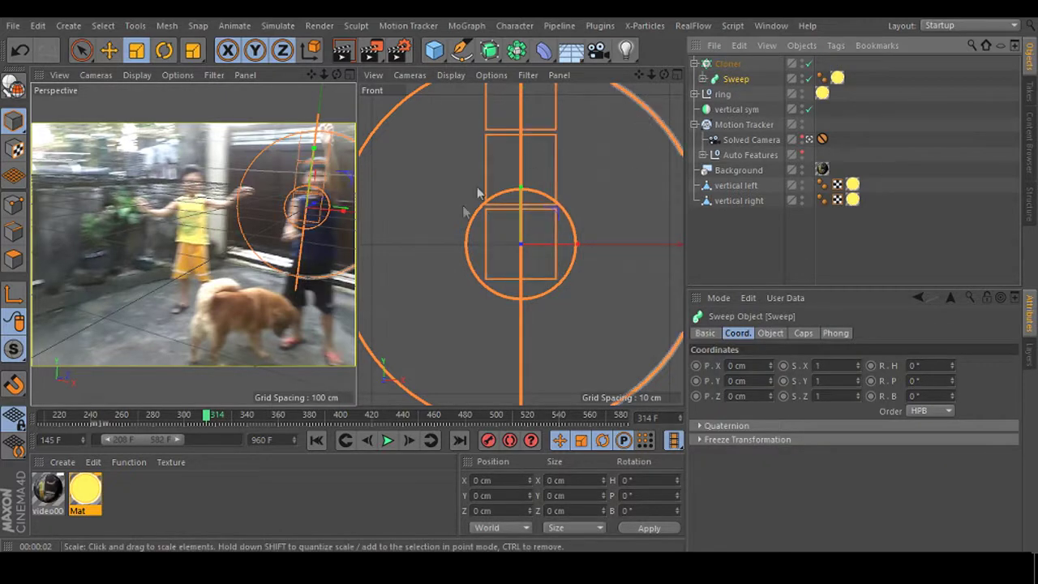
pyautogui.moveTo(651, 74); pyautogui.dragTo(649, 100)
# - Set the Cloner to Radial mode with a 5 cm radius and 7 clones
pyautogui.click(727, 64)
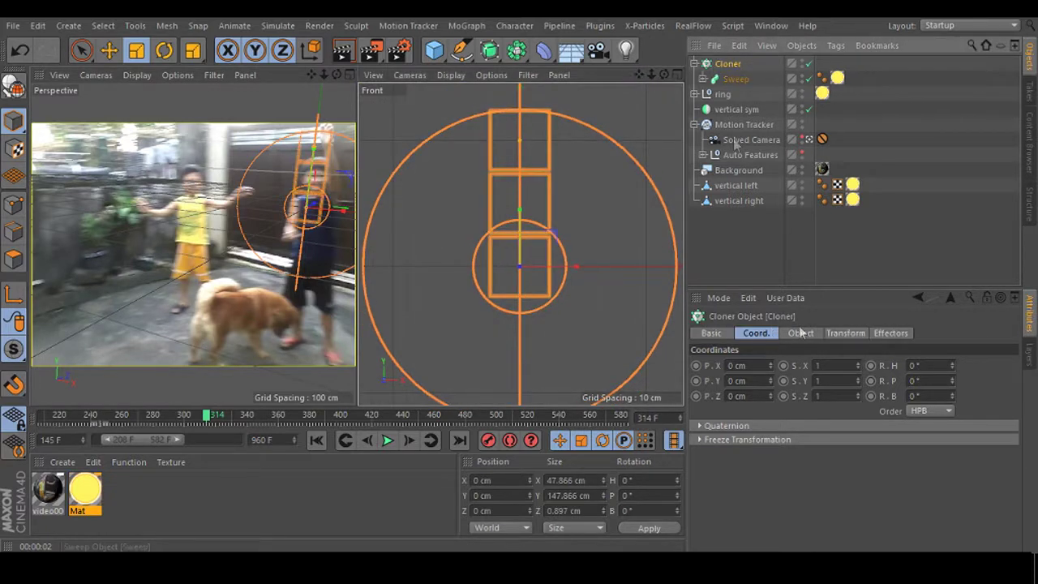
pyautogui.click(800, 334)
pyautogui.click(774, 364)
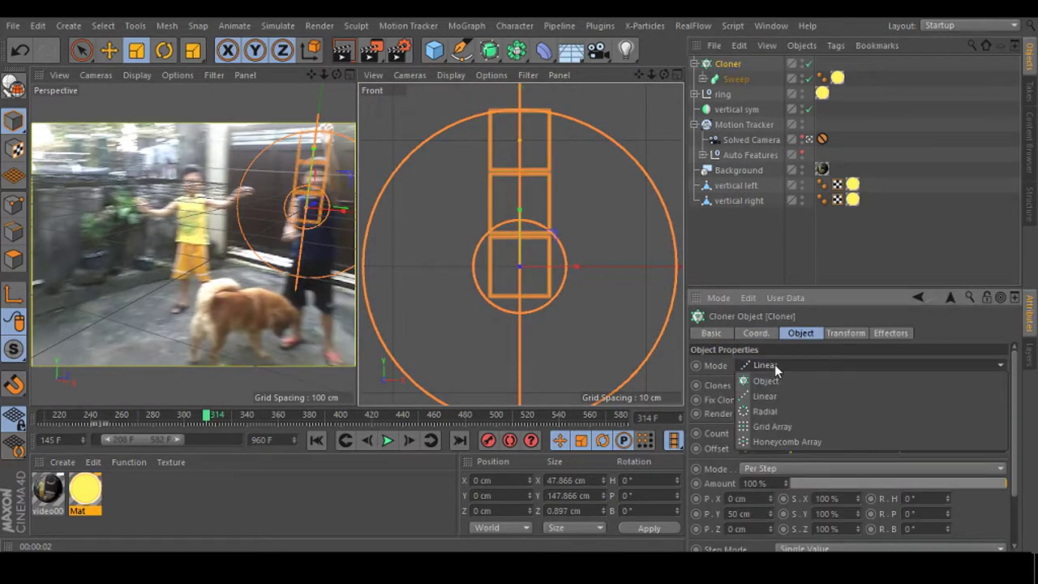
pyautogui.click(793, 410)
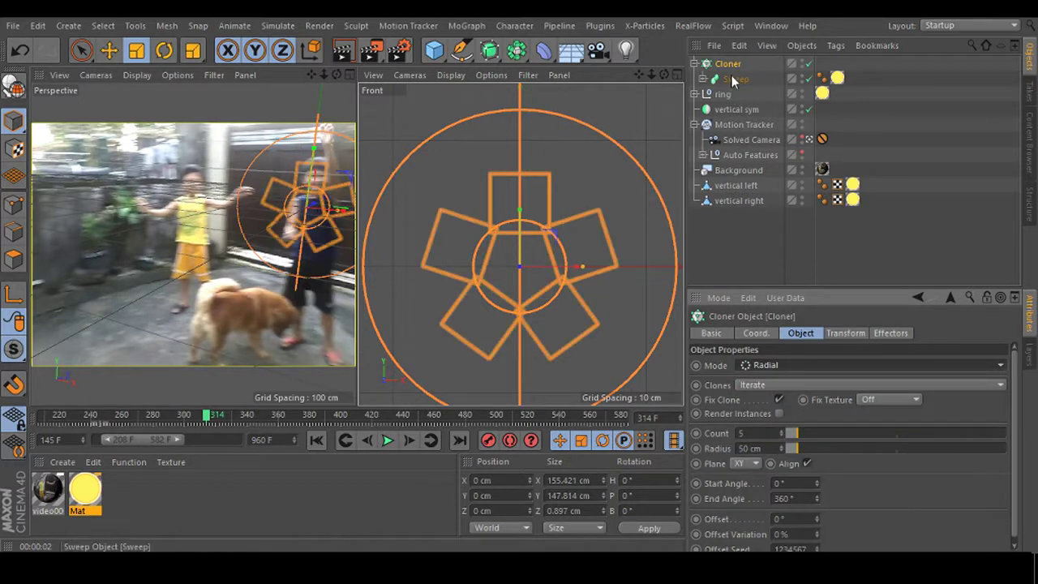
pyautogui.scroll(-5, 764, 450)
pyautogui.scroll(-5, 764, 451)
pyautogui.scroll(-5, 764, 451)
pyautogui.scroll(-5, 764, 452)
pyautogui.scroll(-3, 765, 451)
pyautogui.scroll(-2, 765, 450)
pyautogui.scroll(-2, 764, 450)
pyautogui.scroll(-3, 762, 448)
pyautogui.scroll(-3, 762, 449)
pyautogui.scroll(-3, 762, 449)
pyautogui.scroll(-2, 762, 448)
pyautogui.scroll(-2, 762, 448)
pyautogui.scroll(-2, 764, 448)
pyautogui.scroll(-2, 763, 449)
pyautogui.scroll(-1, 764, 449)
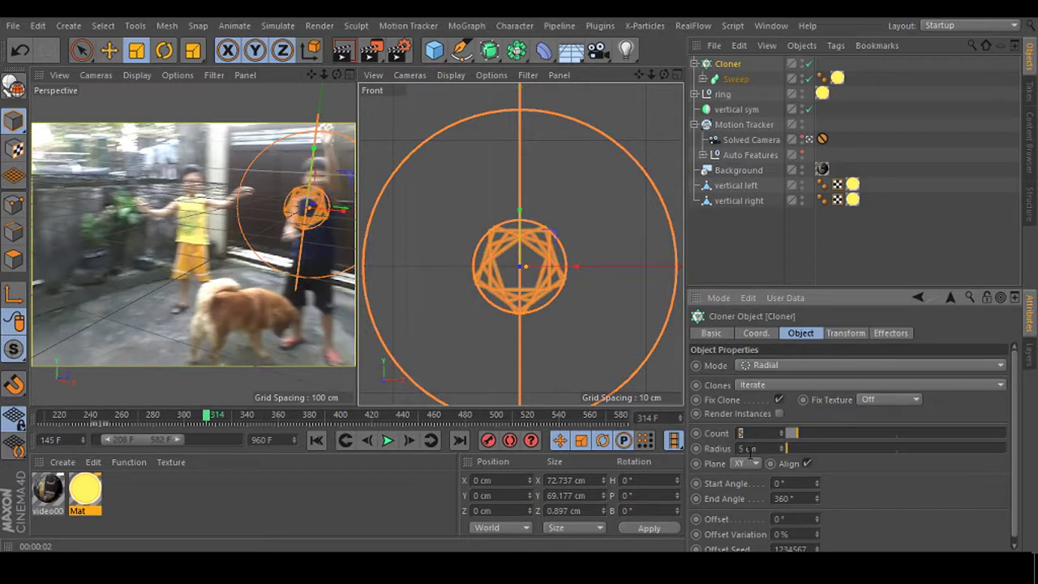
pyautogui.scroll(1, 760, 449)
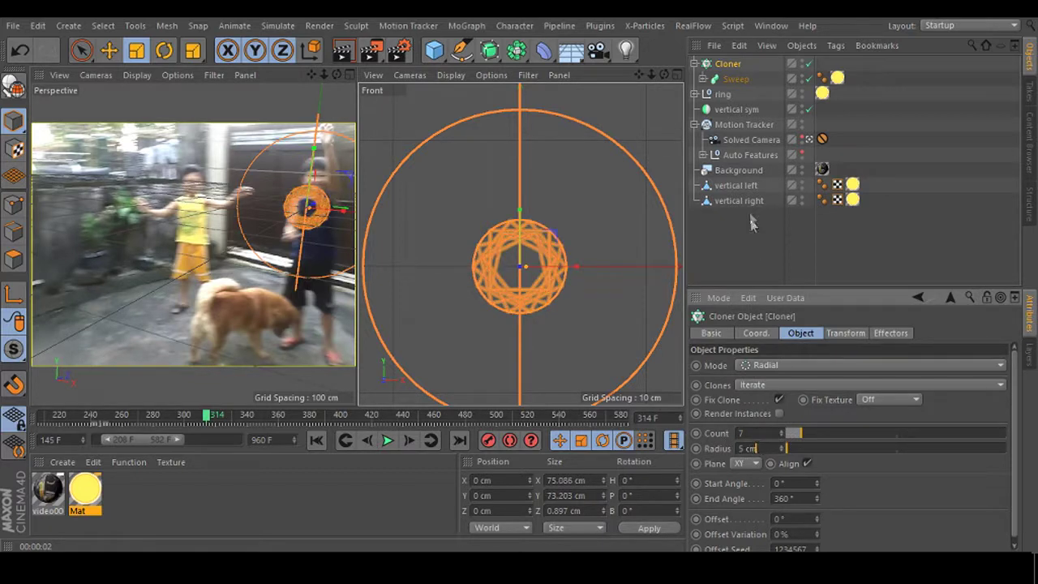
# - Shrink the Sweep's Rectangle path to about 89% and shift it right off centre
pyautogui.click(704, 79)
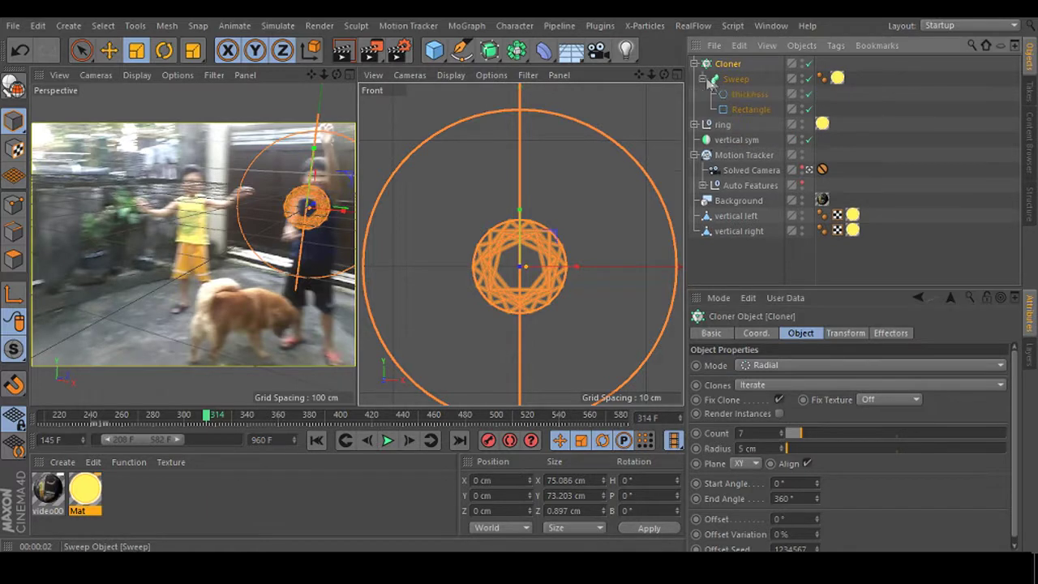
pyautogui.click(750, 109)
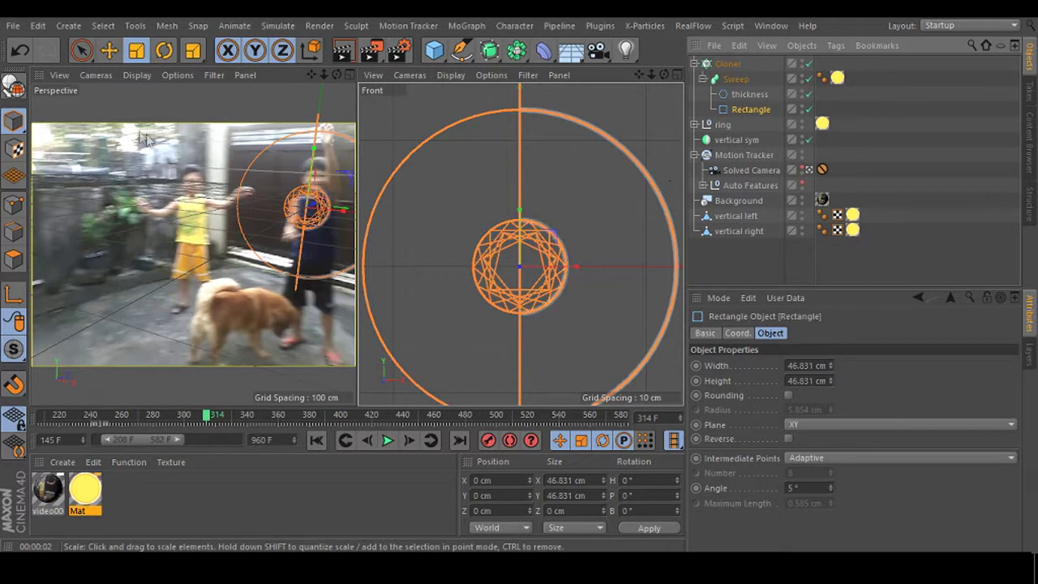
pyautogui.moveTo(614, 199); pyautogui.dragTo(549, 219)
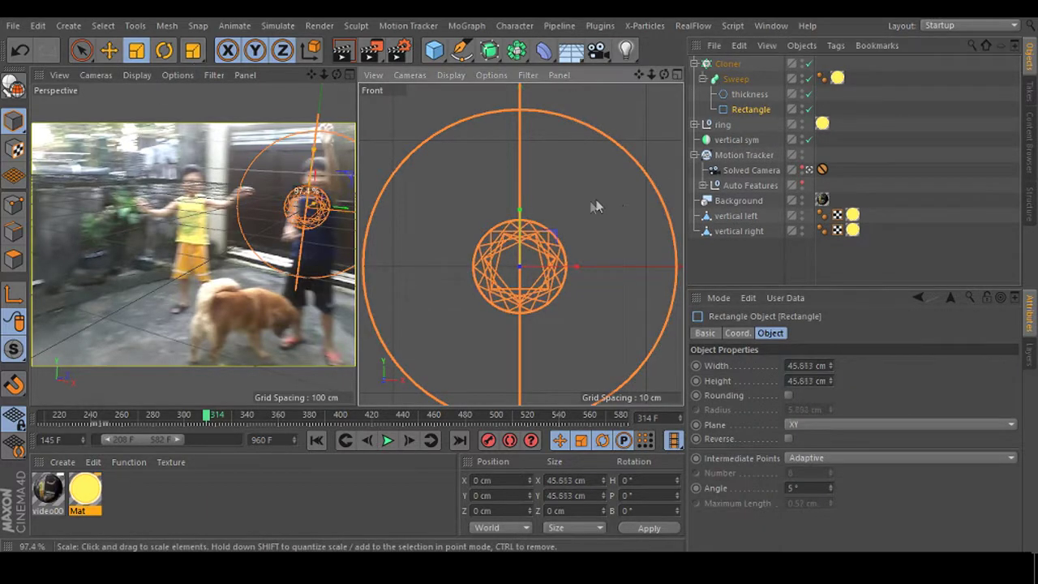
pyautogui.click(110, 56)
pyautogui.moveTo(568, 269)
pyautogui.mouseDown()
pyautogui.moveTo(582, 272)
pyautogui.moveTo(508, 278)
pyautogui.moveTo(600, 276)
pyautogui.moveTo(578, 274)
pyautogui.mouseUp()
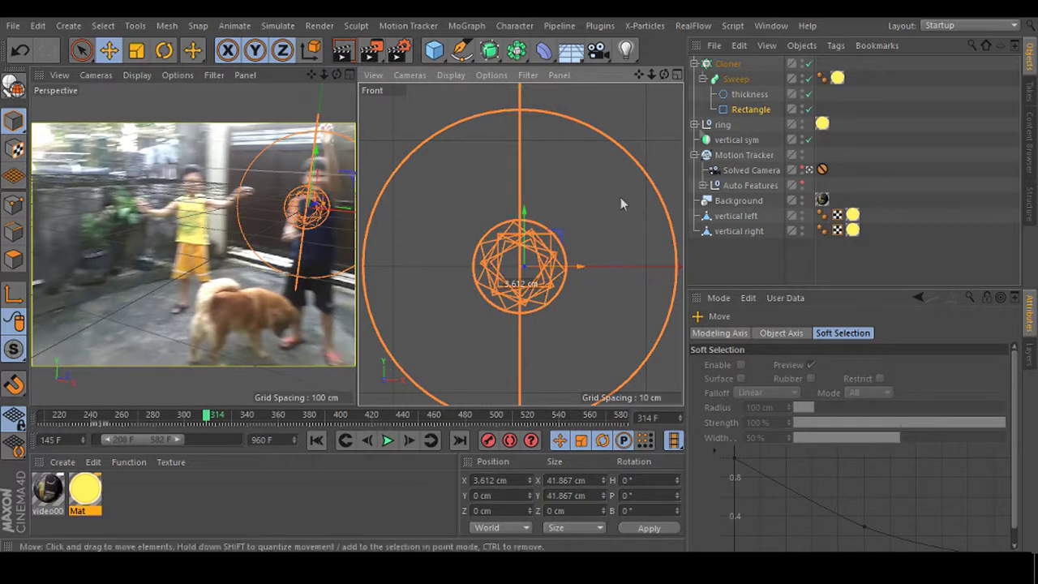
# - Cut the Cloner count to 5 for a five-pointed star, then try nudging the Rectangle along X
pyautogui.click(736, 79)
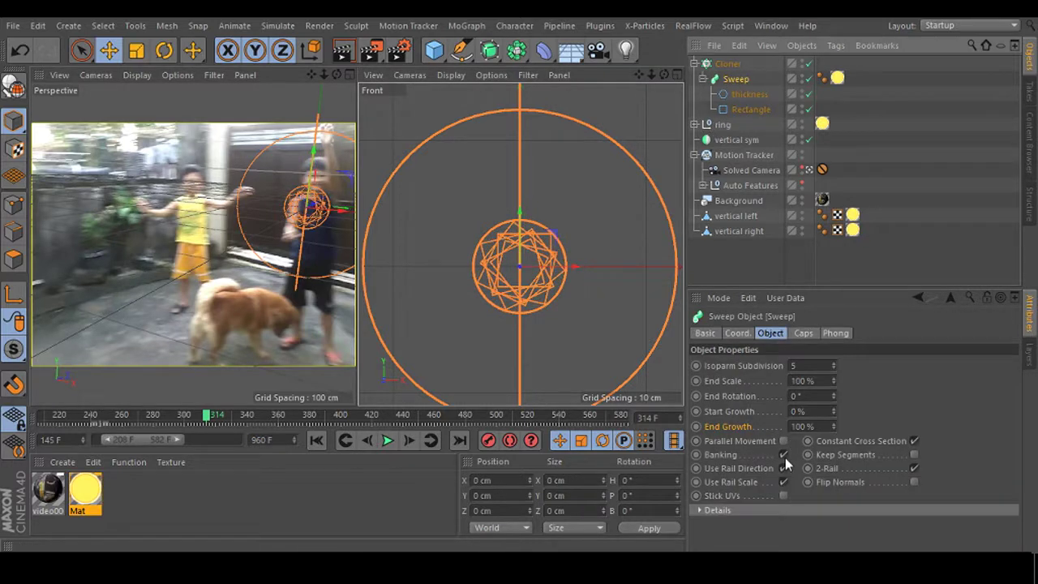
pyautogui.click(739, 66)
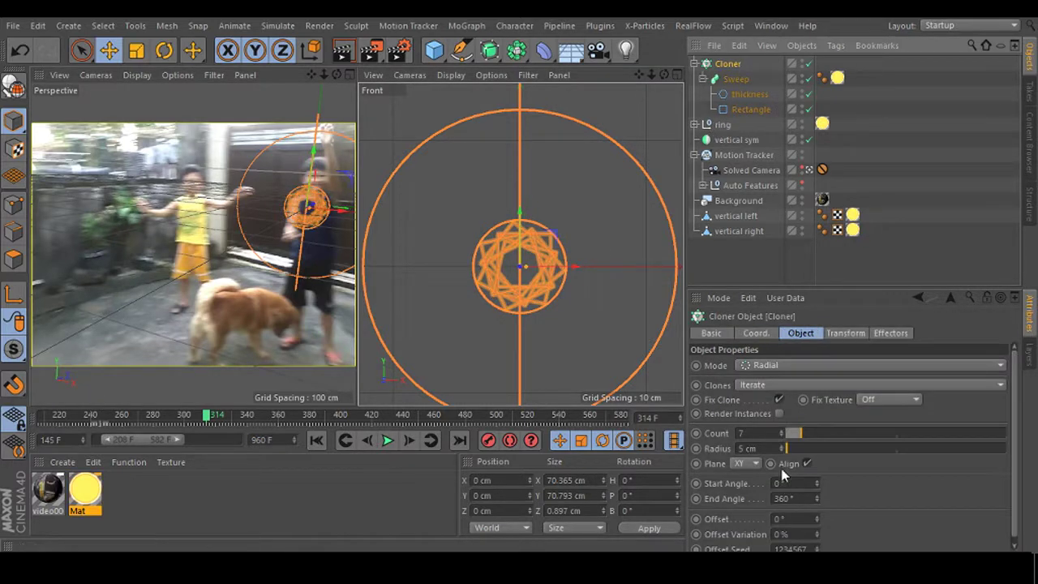
pyautogui.click(739, 433)
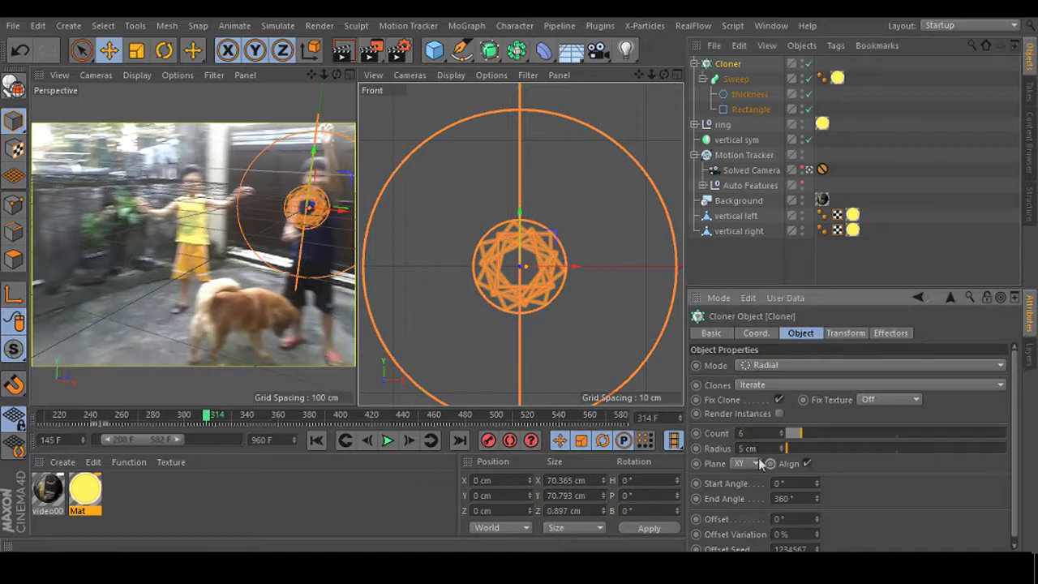
pyautogui.press('Tab')
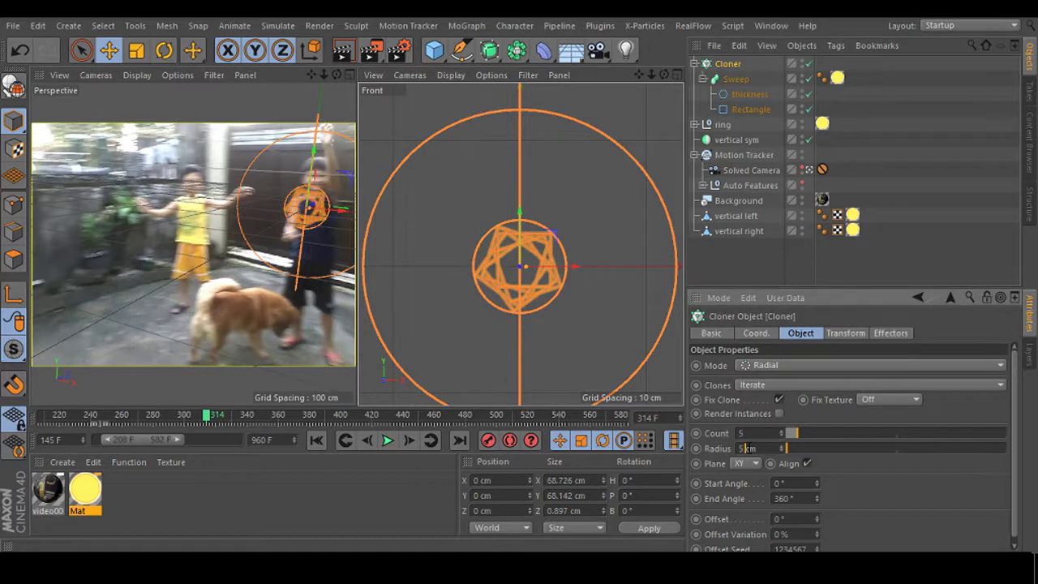
pyautogui.click(750, 109)
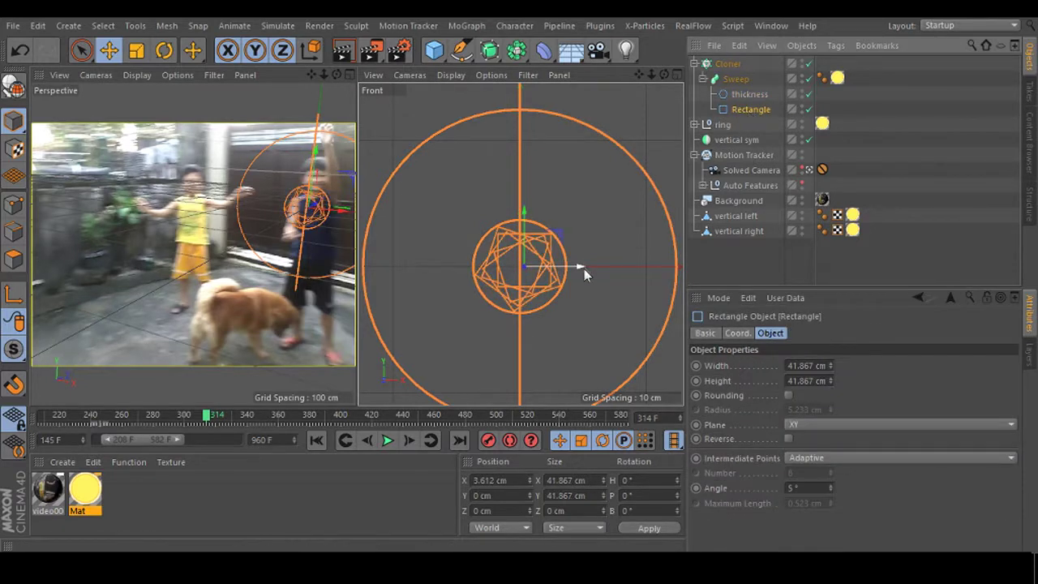
pyautogui.moveTo(581, 264)
pyautogui.mouseDown()
pyautogui.moveTo(564, 269)
pyautogui.moveTo(582, 266)
pyautogui.mouseUp()
pyautogui.hotkey('ctrl', 'z')
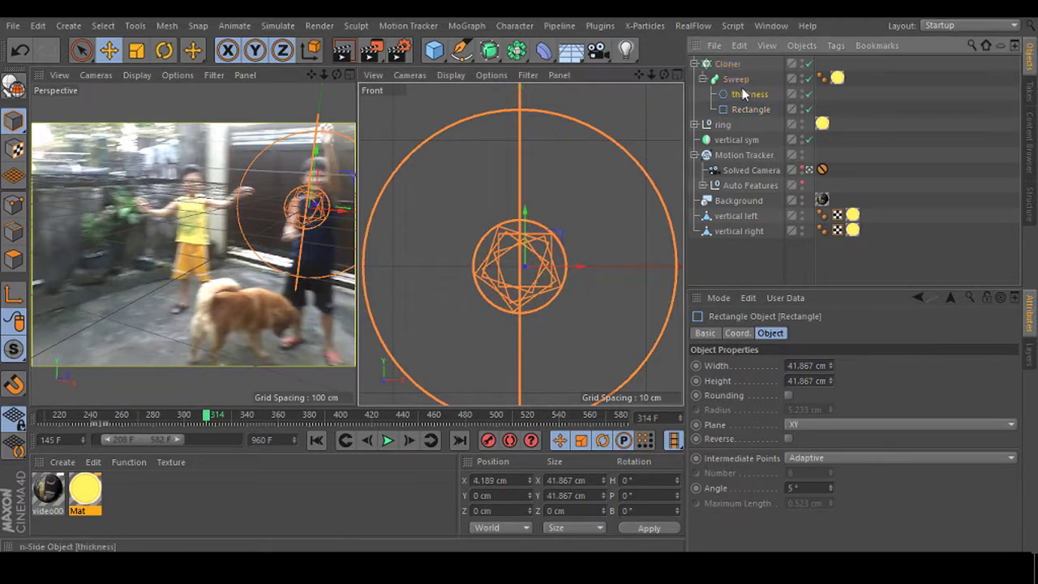
# - Set the Cloner count to 9 clones and render a preview of the perspective view
pyautogui.click(728, 64)
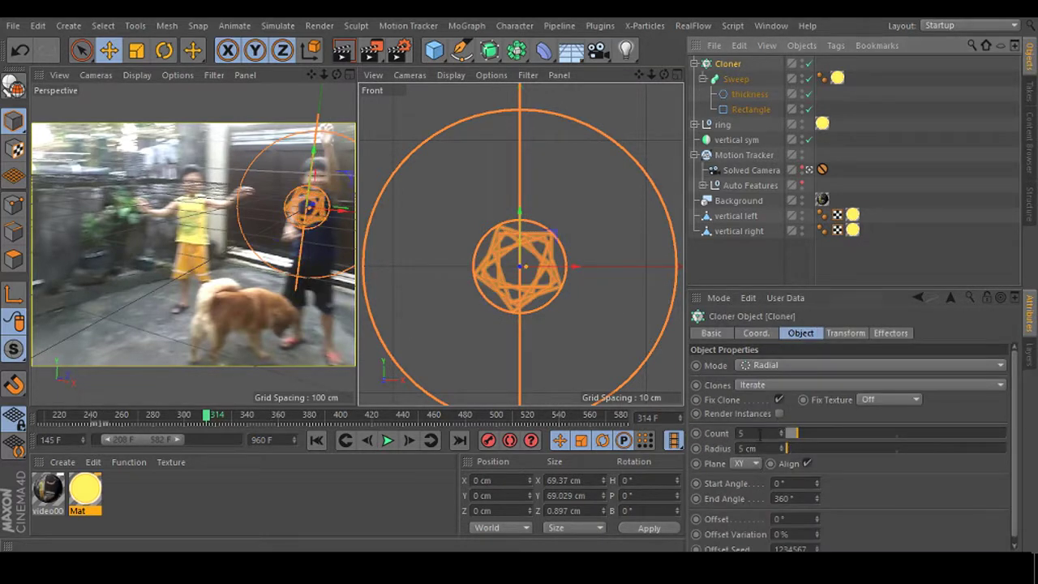
pyautogui.click(759, 434)
pyautogui.write('10')
pyautogui.press('Return')
pyautogui.write('8')
pyautogui.press('Return')
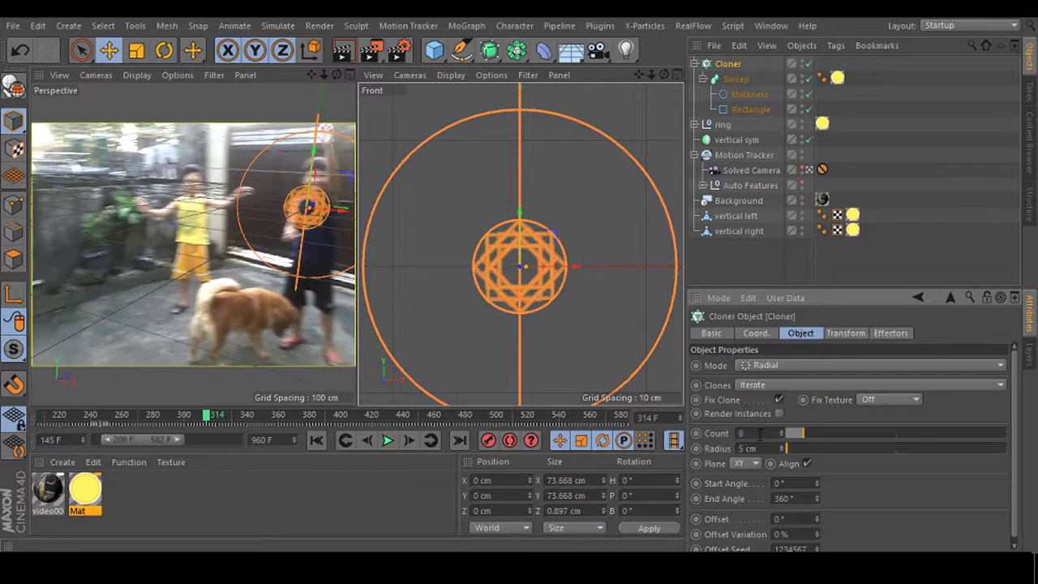
pyautogui.write('9')
pyautogui.press('Return')
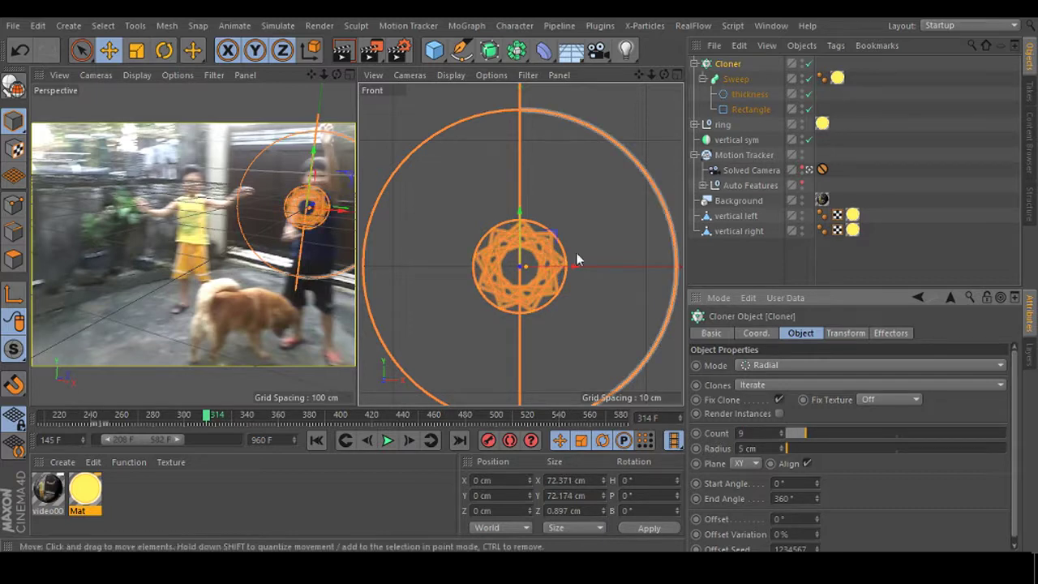
pyautogui.click(342, 50)
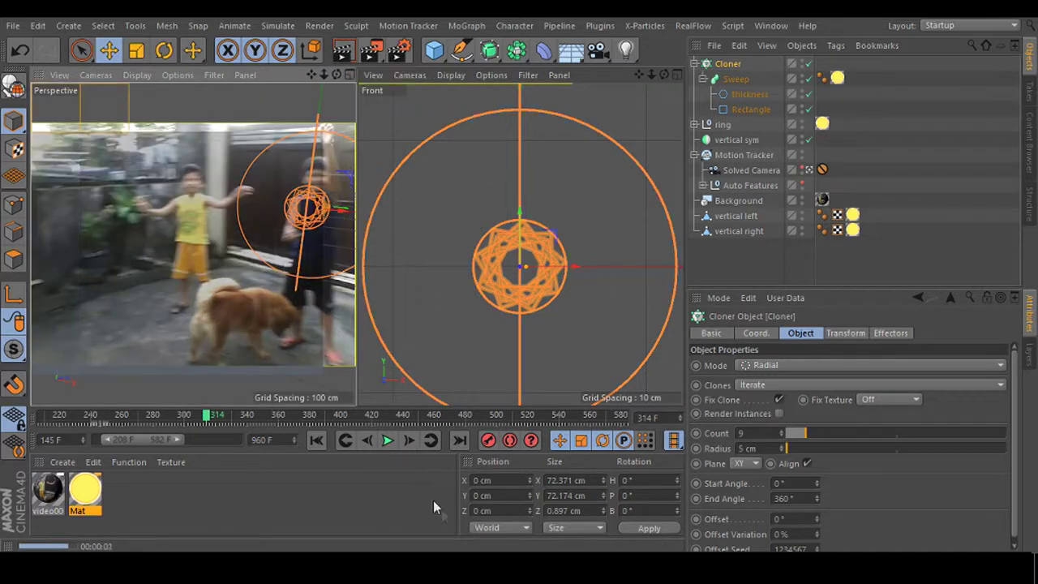
# - Scale the thickness profile slightly smaller, to about 0.753 × 0.652 cm, for thinner star lines
pyautogui.click(749, 109)
pyautogui.click(754, 94)
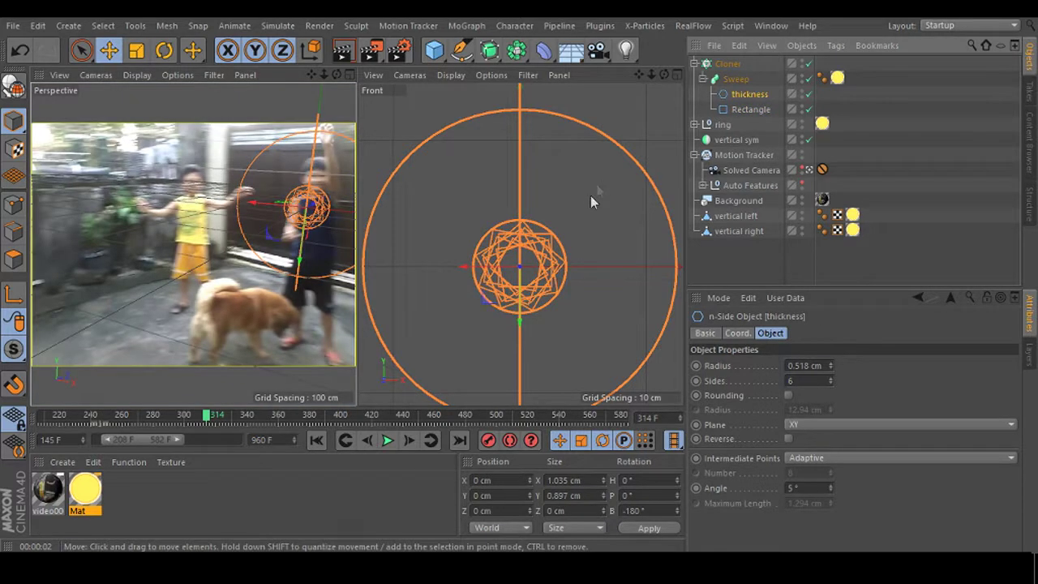
pyautogui.moveTo(616, 209); pyautogui.dragTo(605, 212)
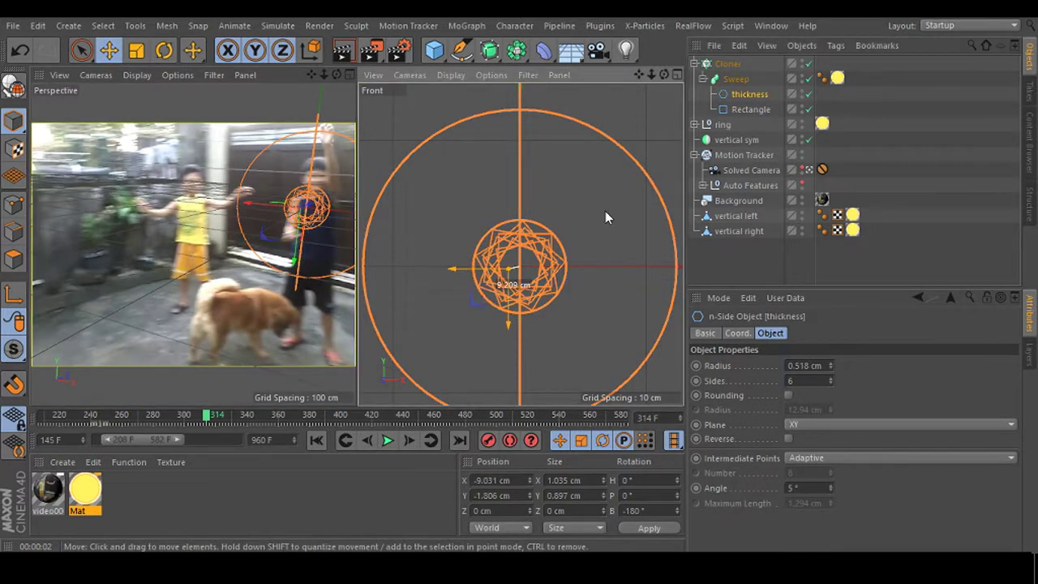
pyautogui.hotkey('ctrl', 'z')
pyautogui.press('t')
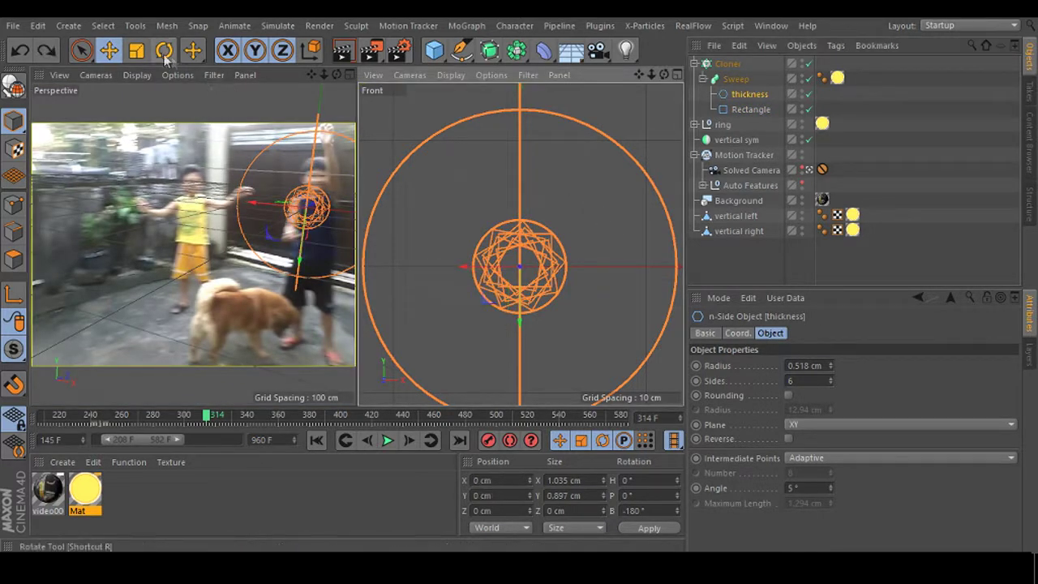
pyautogui.moveTo(451, 222); pyautogui.dragTo(446, 221)
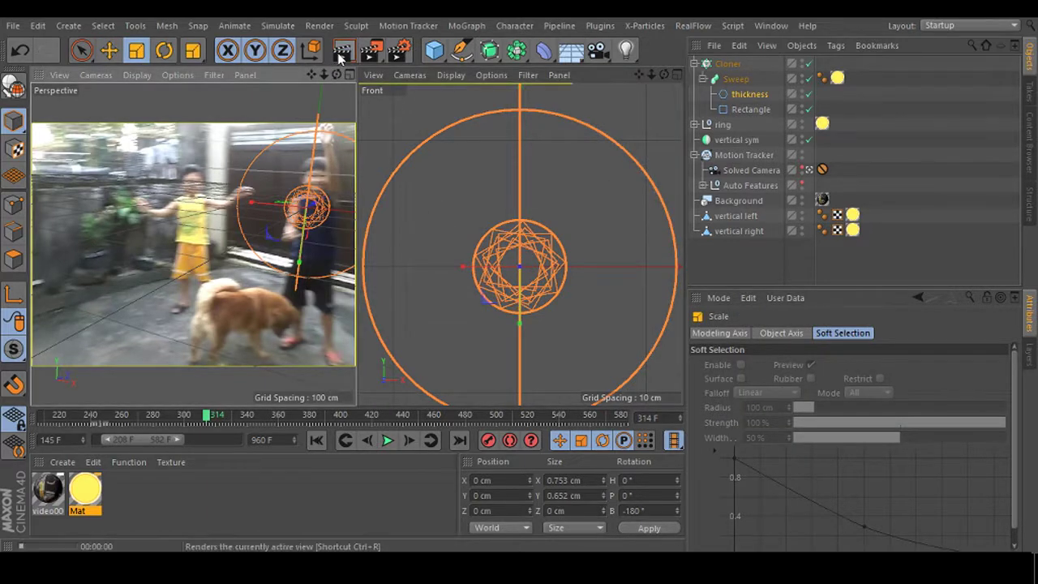